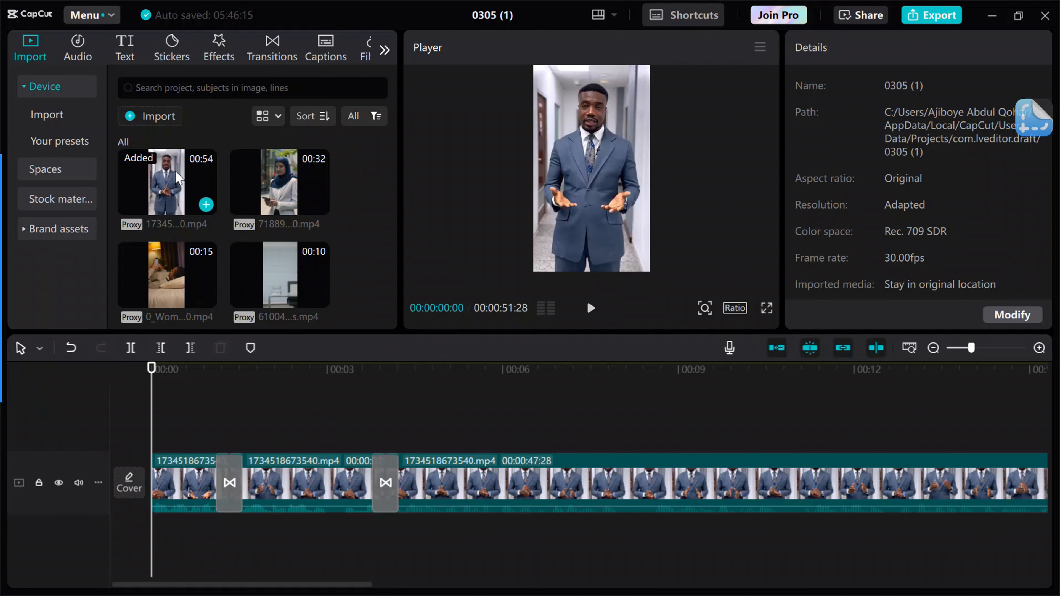
- Overlay 0_Woman_Bed_1080x1920.mp4 on a track above the main video from about 00:00:01:10 and preview the opening
{"action": "left_click_drag", "start_coordinate": [178, 275], "coordinate": [232, 436]}
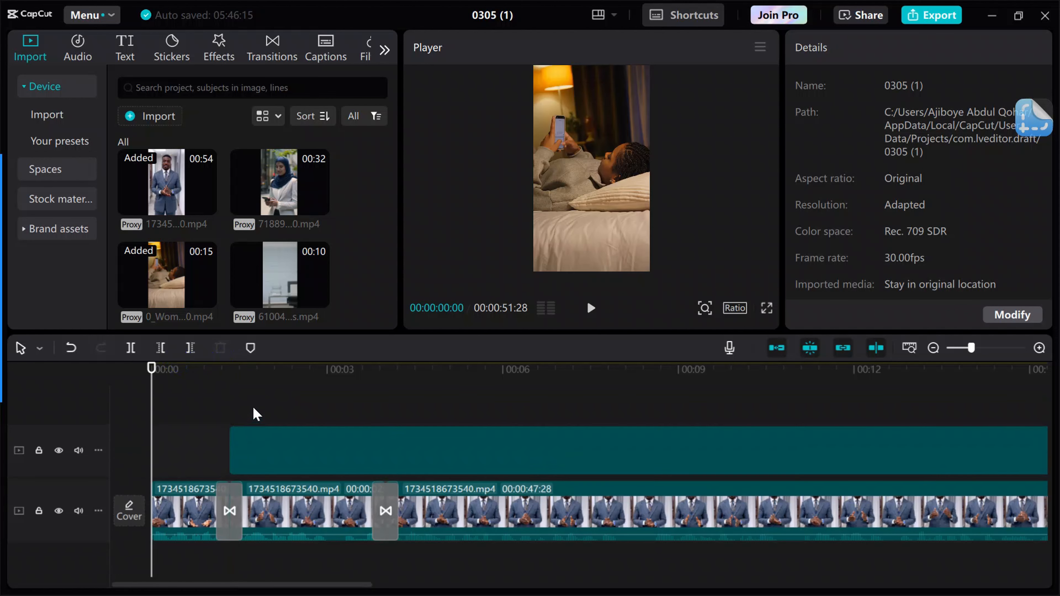
{"action": "left_click", "coordinate": [591, 309]}
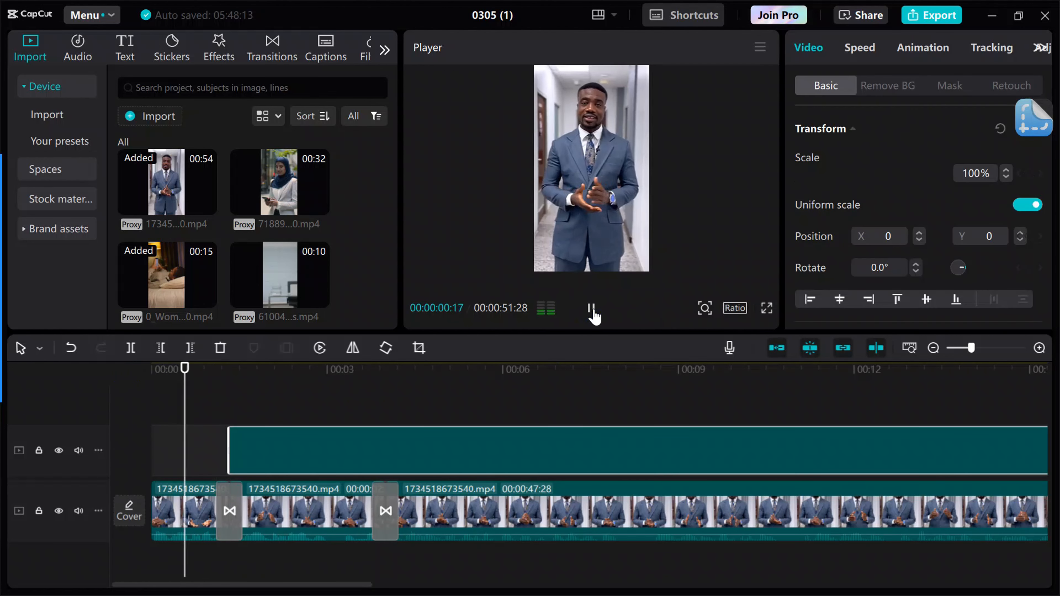
{"action": "left_click", "coordinate": [592, 309]}
{"action": "left_click", "coordinate": [592, 309]}
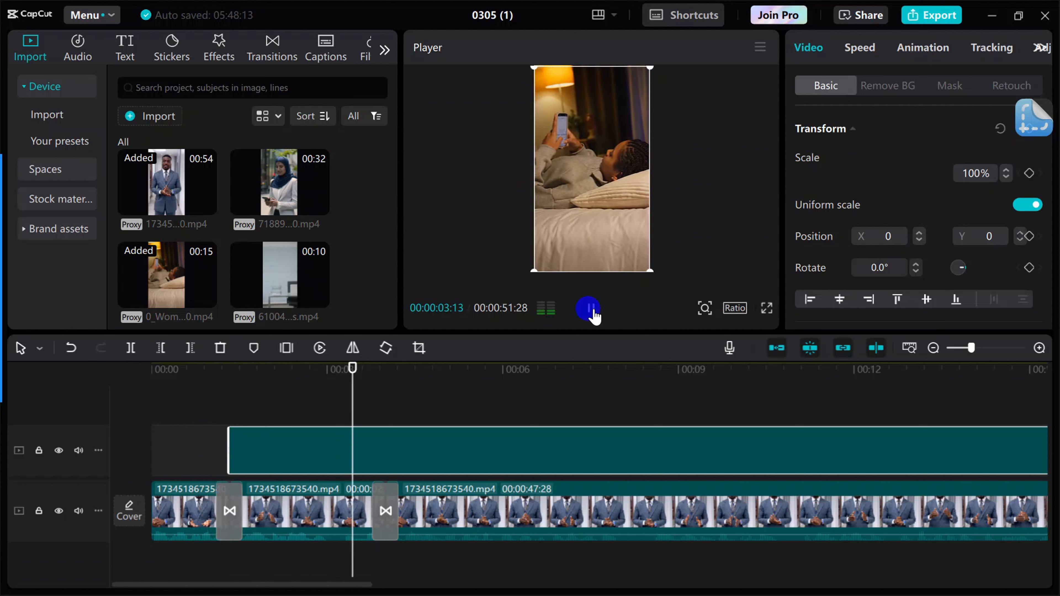
{"action": "left_click", "coordinate": [591, 309]}
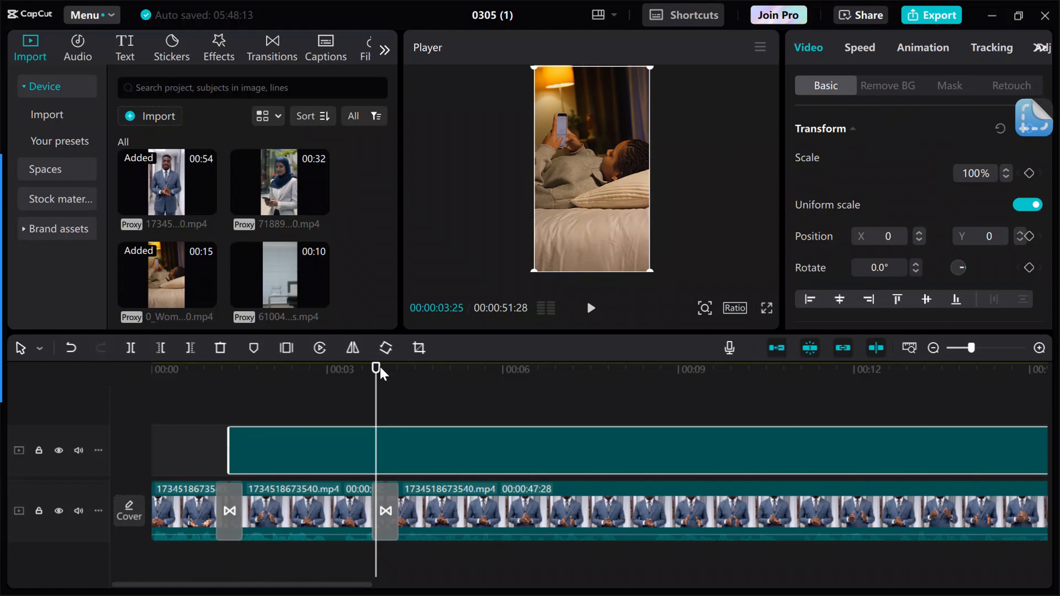
- Trim the end of the bed clip to 00:00:04:00 and scrub through the shortened overlay
{"action": "left_click_drag", "start_coordinate": [375, 368], "coordinate": [386, 368]}
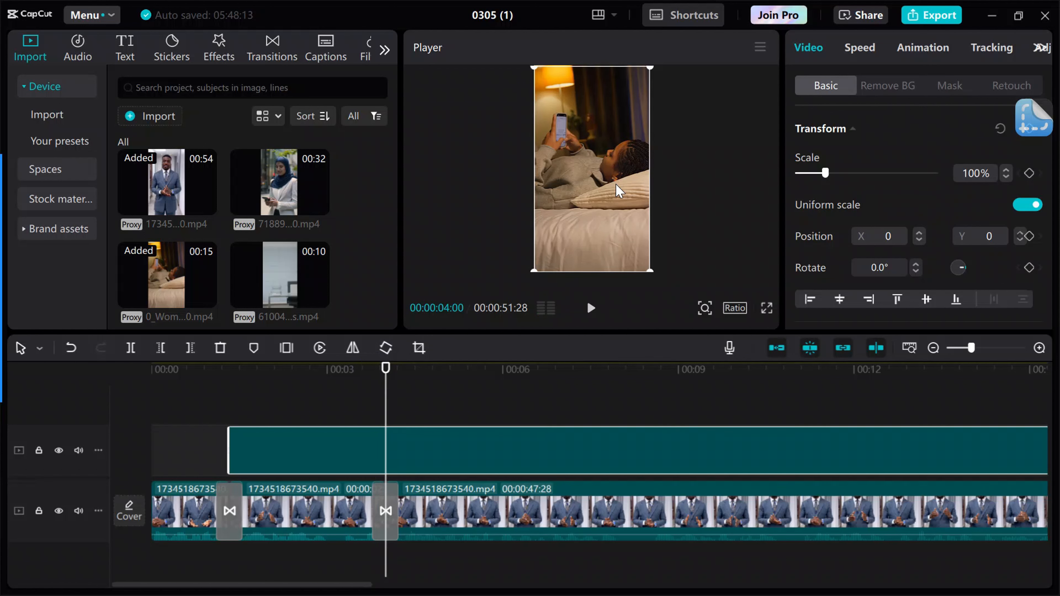
{"action": "key", "text": "w"}
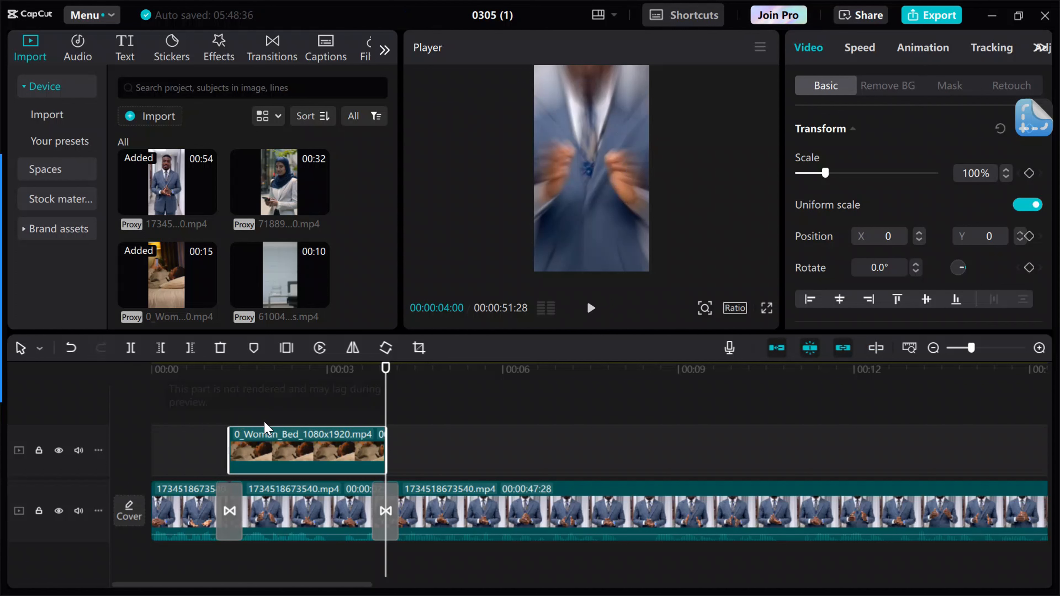
{"action": "left_click", "coordinate": [310, 393]}
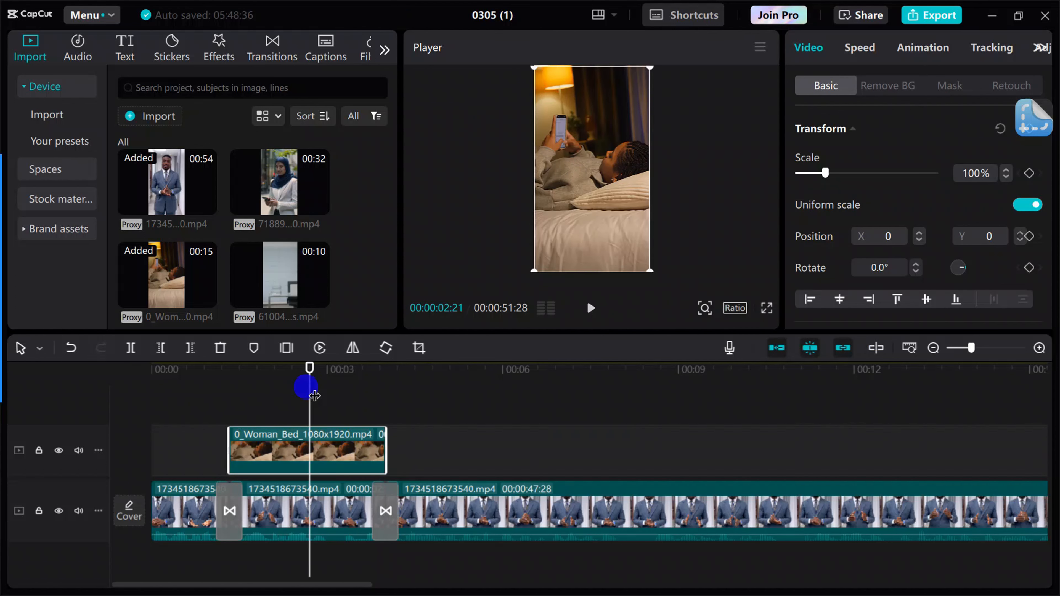
{"action": "left_click_drag", "start_coordinate": [309, 371], "coordinate": [276, 375]}
{"action": "left_click", "coordinate": [236, 383]}
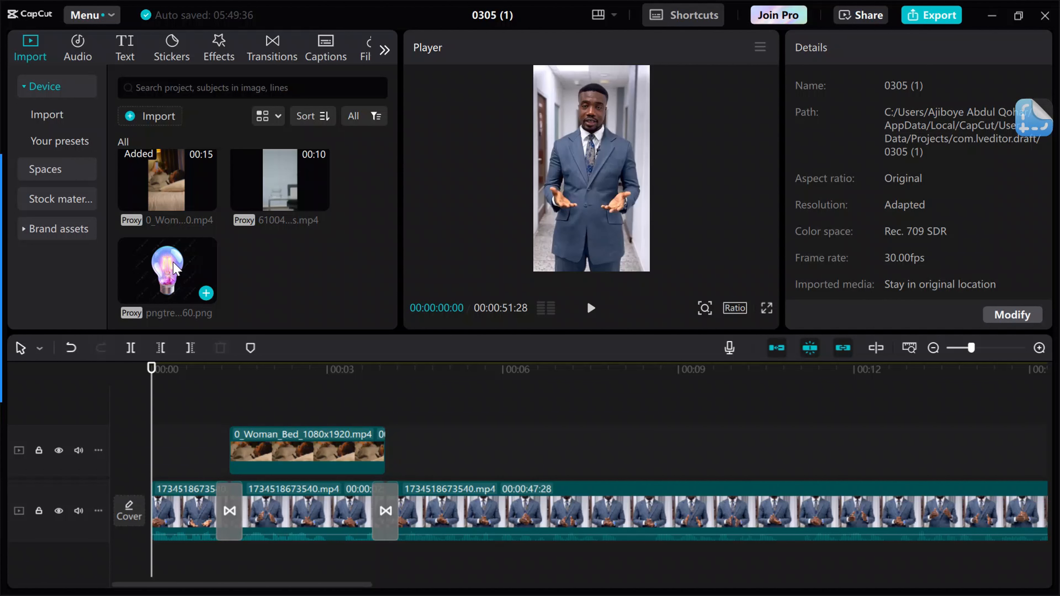
- Overlay the light bulb PNG from the timeline start to 00:00:01:10, on the same track as the bed clip
{"action": "left_click_drag", "start_coordinate": [175, 267], "coordinate": [146, 395]}
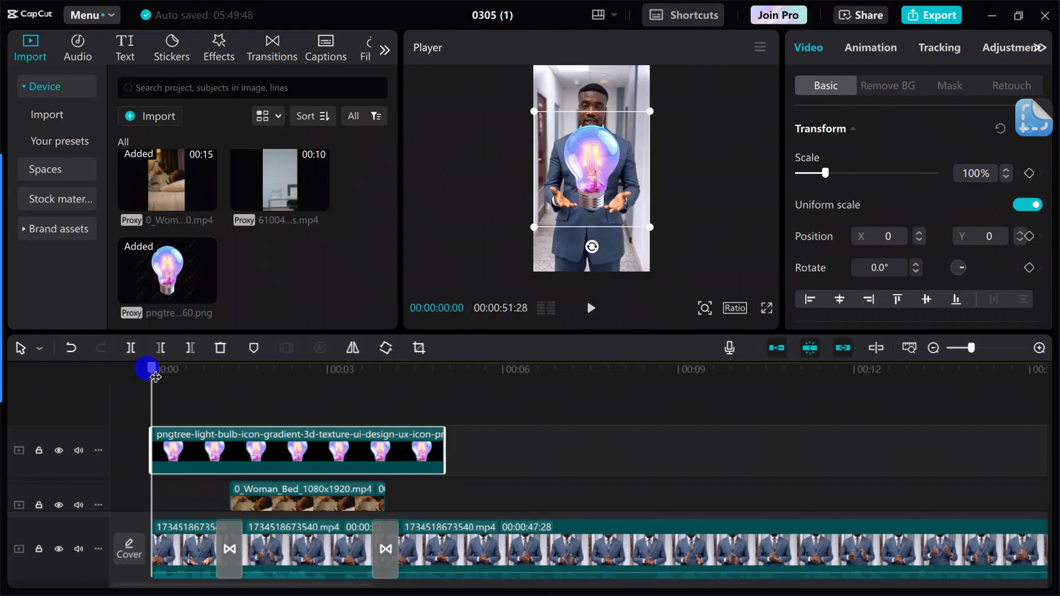
{"action": "left_click_drag", "start_coordinate": [150, 377], "coordinate": [227, 374]}
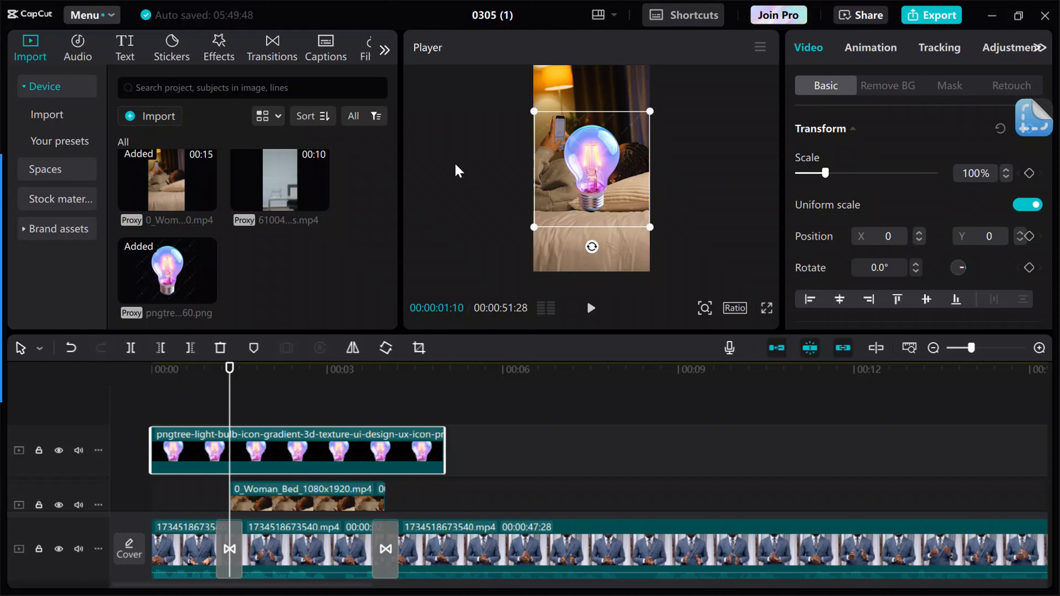
{"action": "key", "text": "w"}
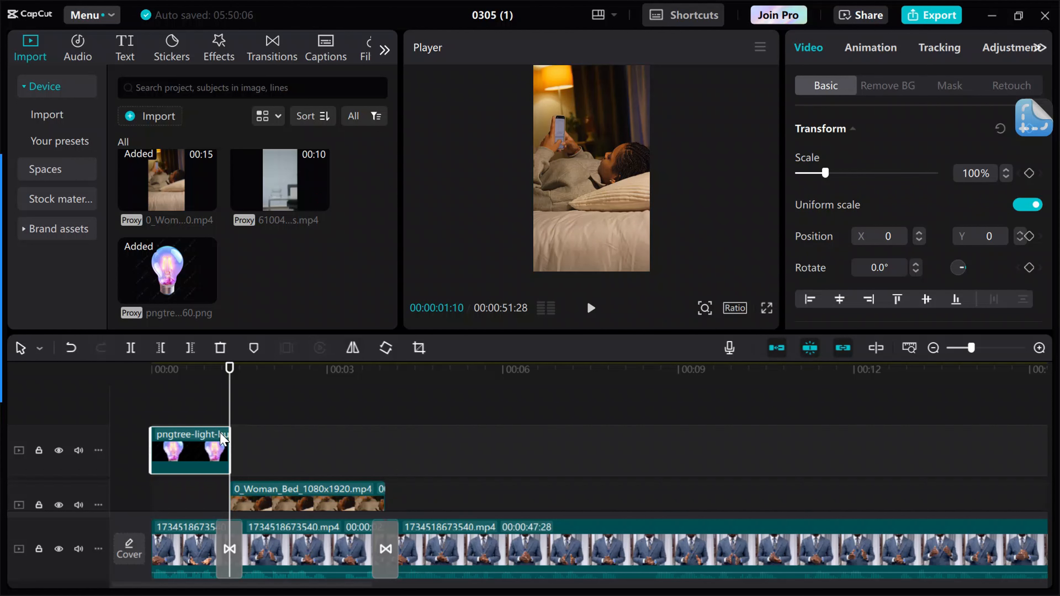
{"action": "left_click_drag", "start_coordinate": [180, 448], "coordinate": [181, 500]}
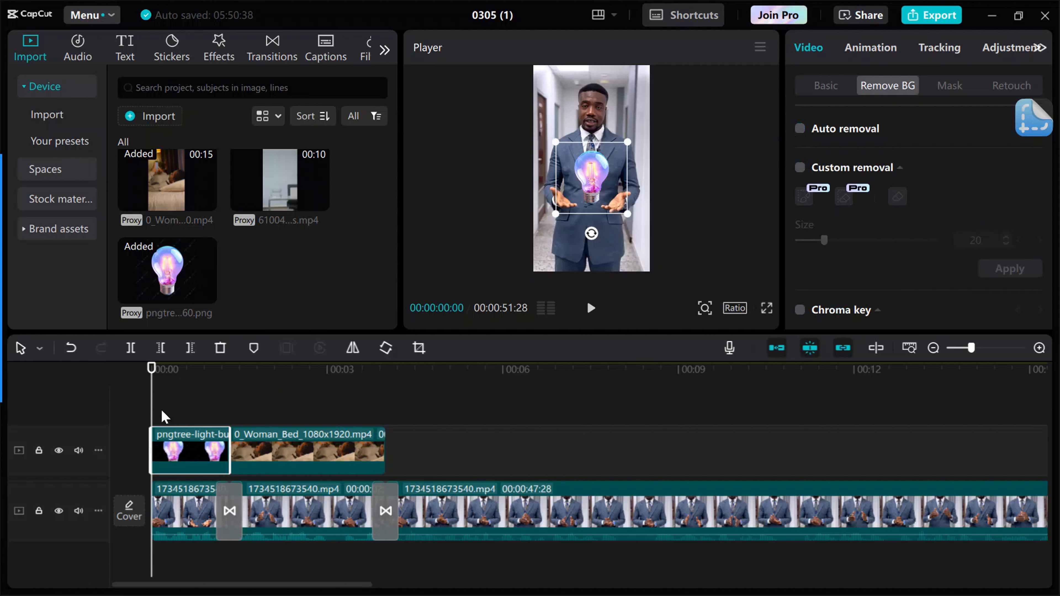
- Check the light bulb overlay over the speaker's hands and turn on Auto removal of its background
{"action": "left_click", "coordinate": [185, 383]}
{"action": "left_click_drag", "start_coordinate": [186, 381], "coordinate": [149, 410]}
{"action": "left_click", "coordinate": [166, 375]}
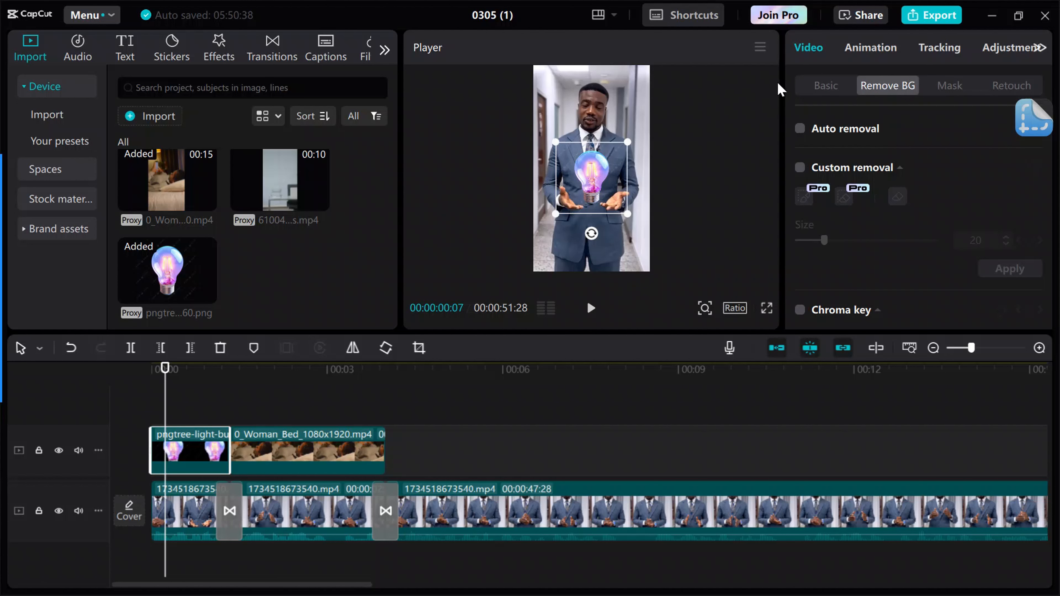
{"action": "left_click", "coordinate": [831, 86]}
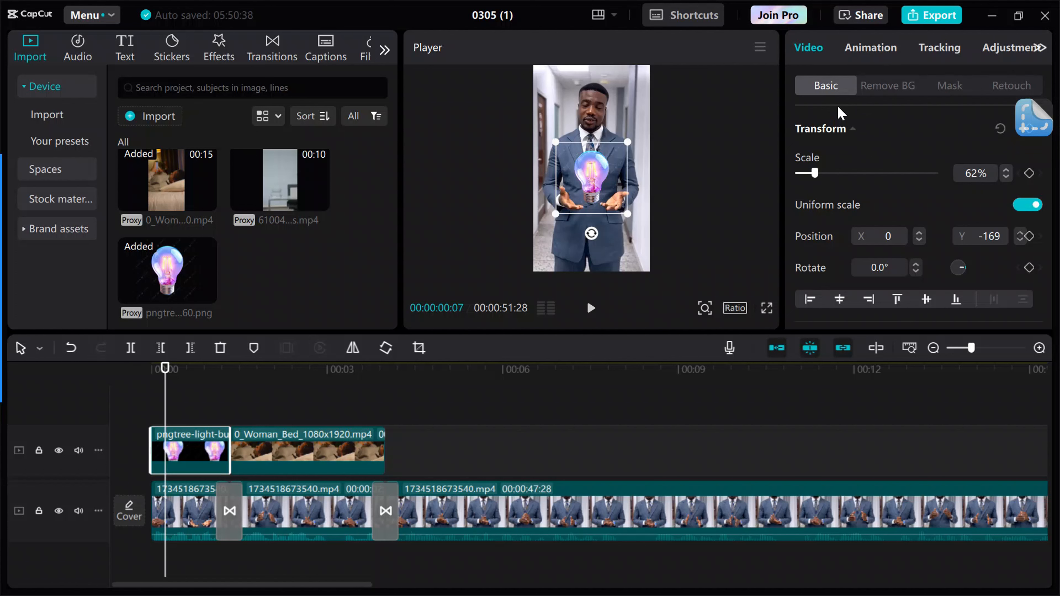
{"action": "left_click", "coordinate": [881, 88]}
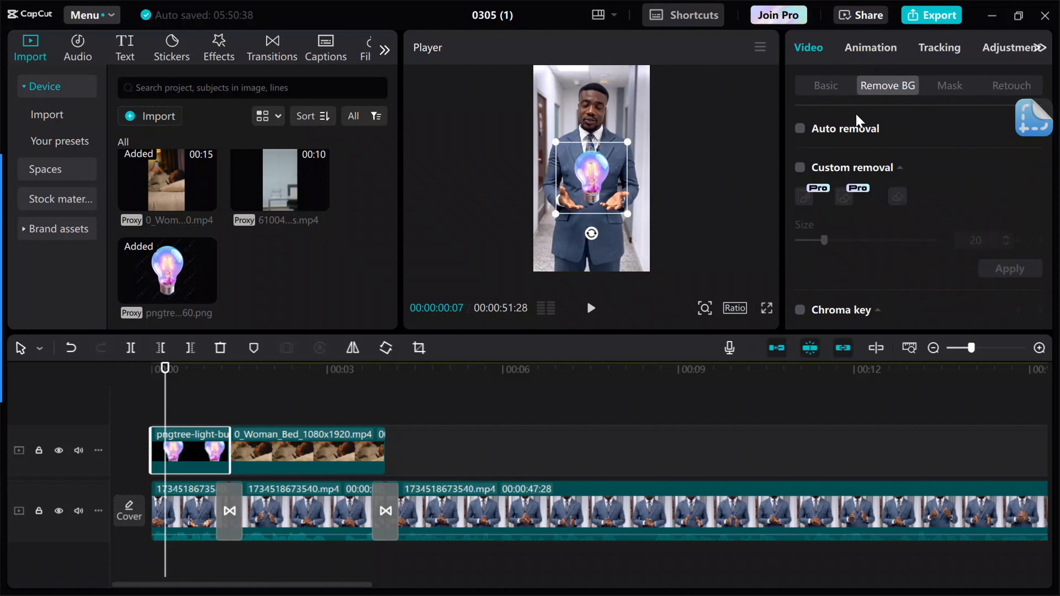
{"action": "left_click", "coordinate": [804, 127]}
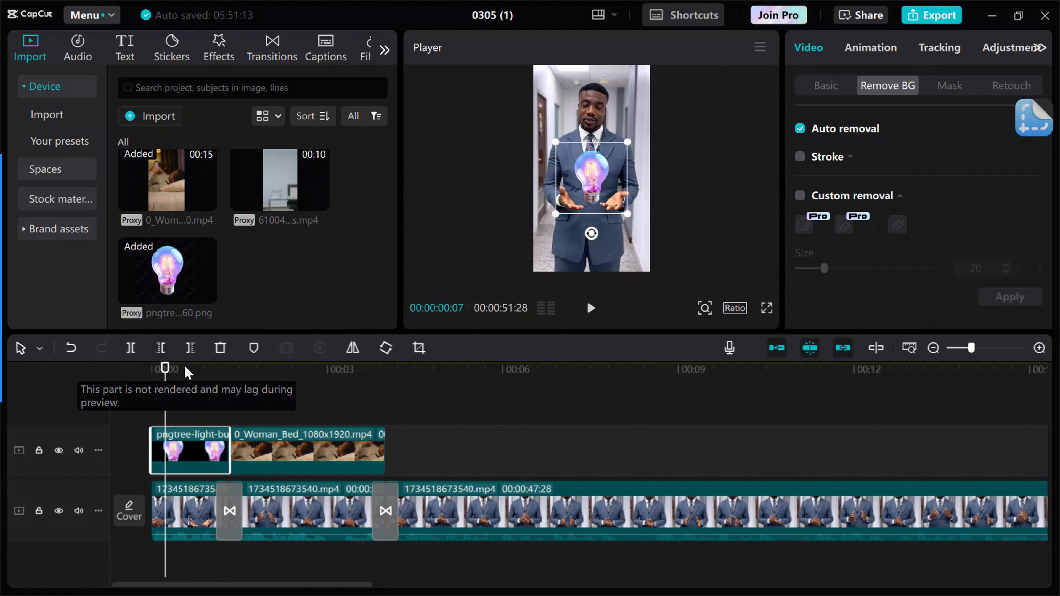
- Scrub through the first second to check how the light bulb overlay sits over the speaker's hands
{"action": "left_click_drag", "start_coordinate": [166, 369], "coordinate": [85, 351]}
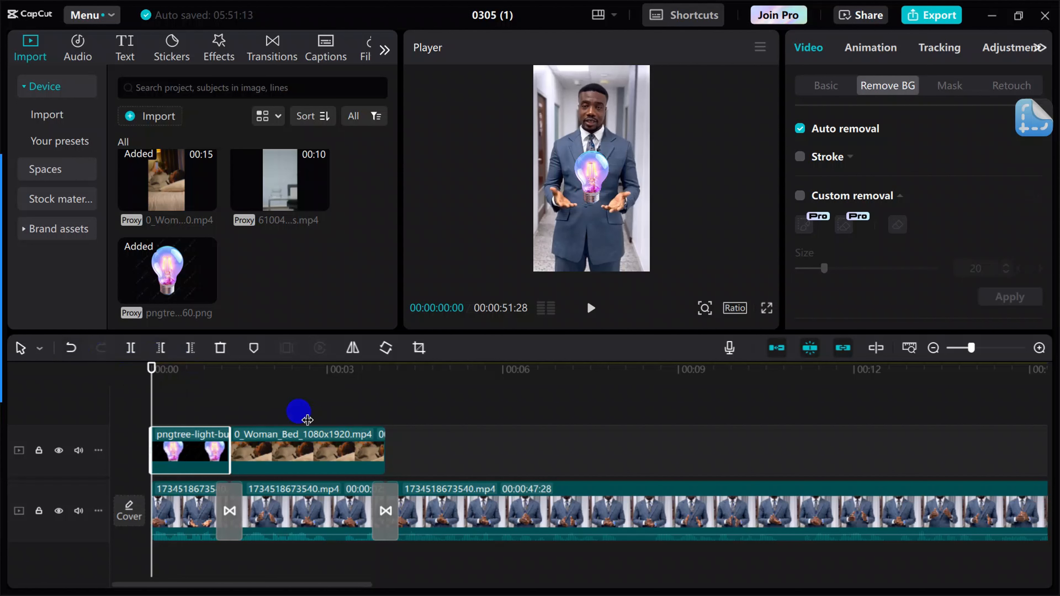
{"action": "left_click", "coordinate": [307, 416]}
{"action": "left_click_drag", "start_coordinate": [230, 384], "coordinate": [2, 353]}
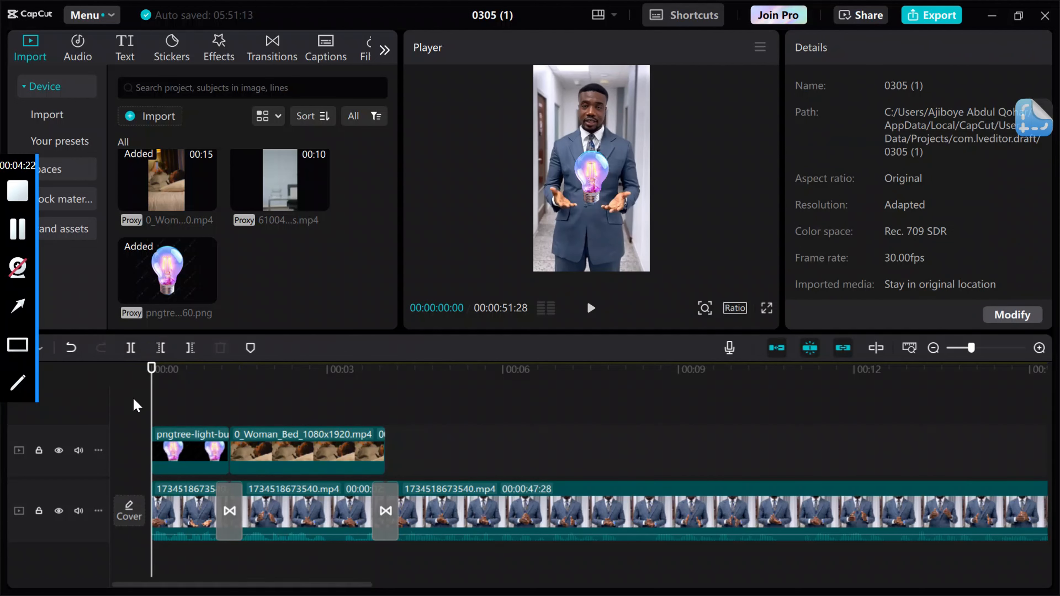
{"action": "left_click", "coordinate": [208, 439]}
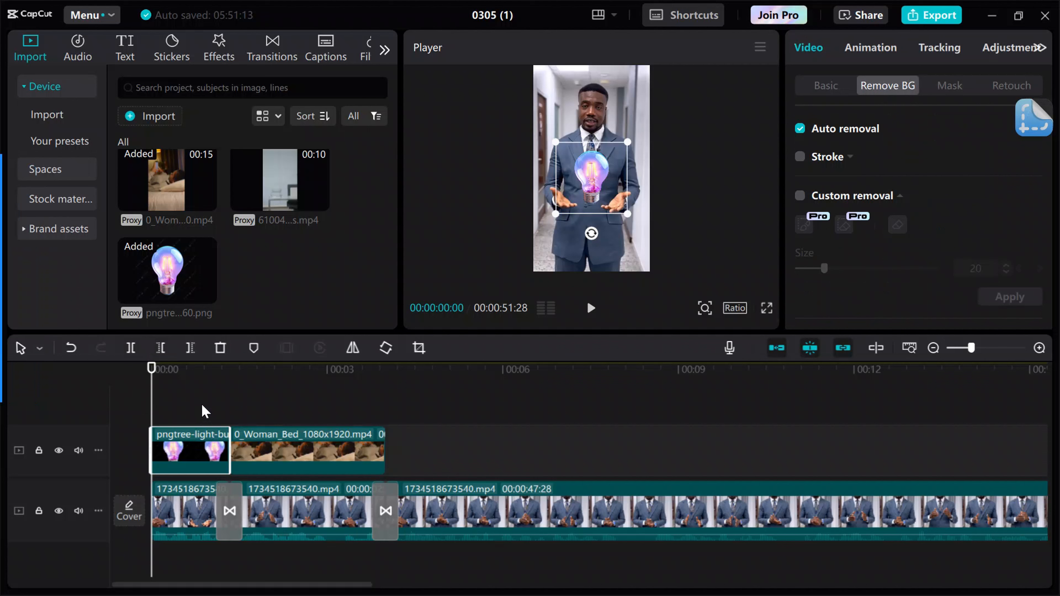
{"action": "left_click", "coordinate": [195, 387]}
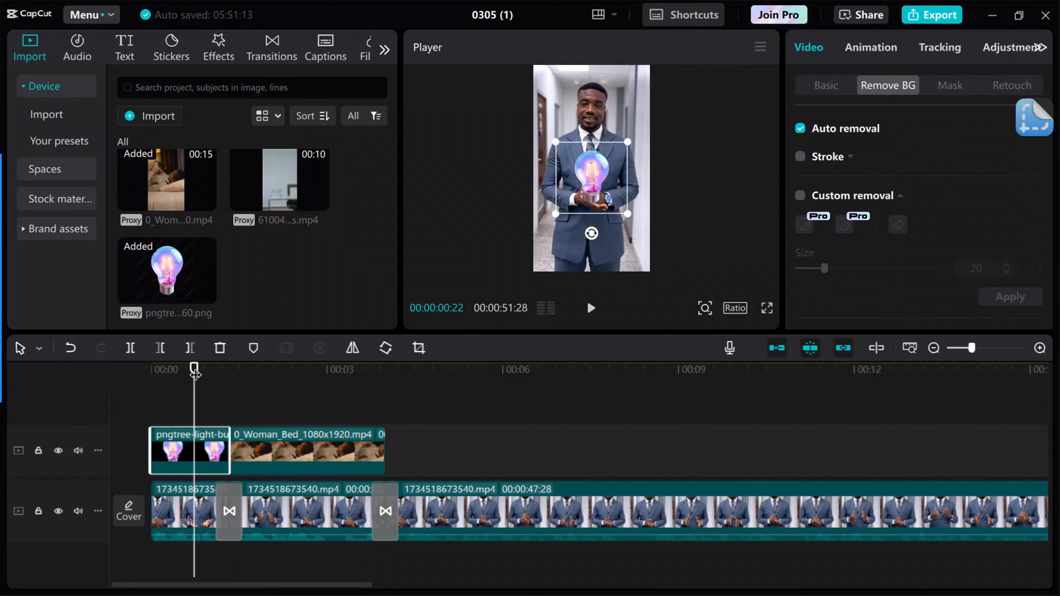
{"action": "left_click_drag", "start_coordinate": [195, 369], "coordinate": [1, 342]}
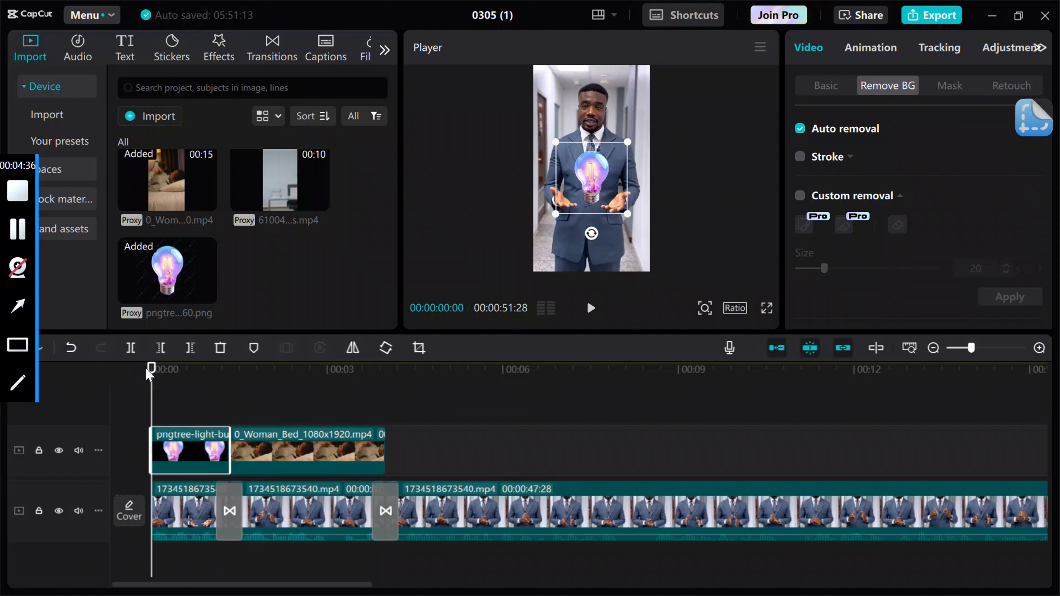
{"action": "left_click", "coordinate": [191, 373]}
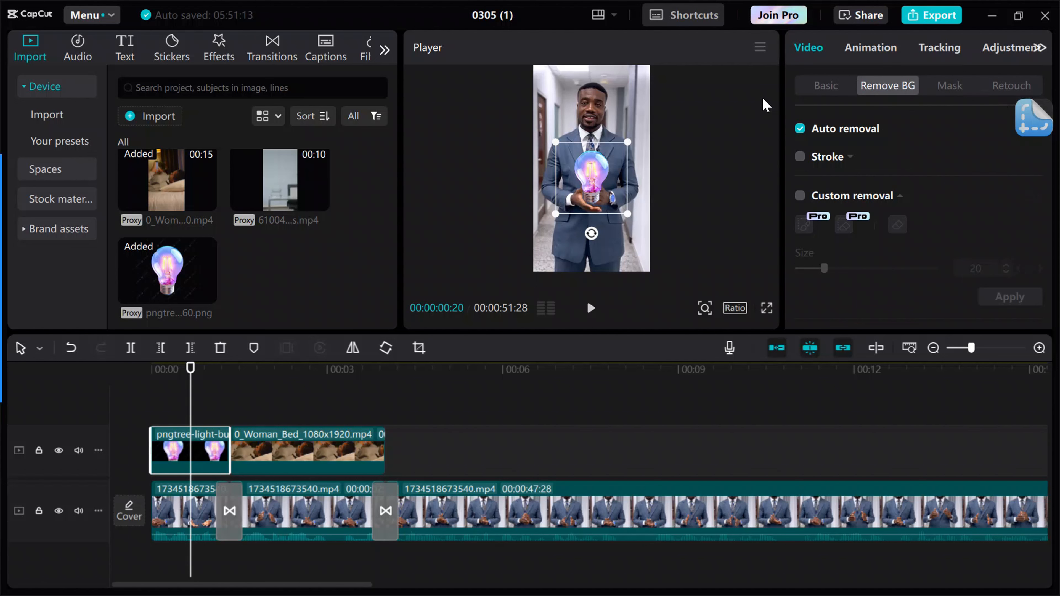
- Compare the Slide Right, Fade In and Slide Left entrance animations on the light bulb and apply Slide Up
{"action": "left_click", "coordinate": [847, 56]}
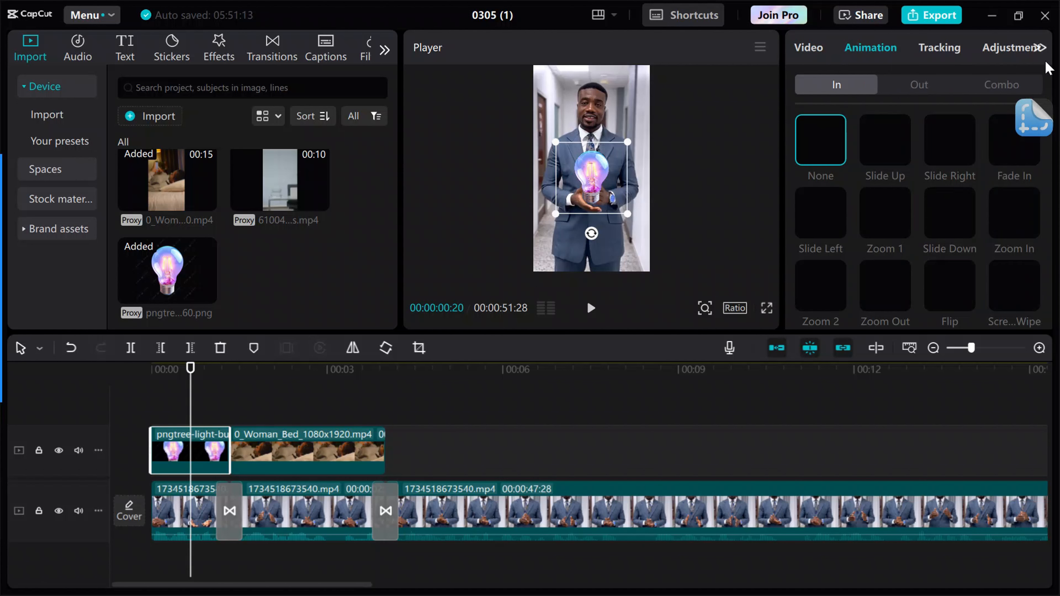
{"action": "left_click", "coordinate": [897, 137]}
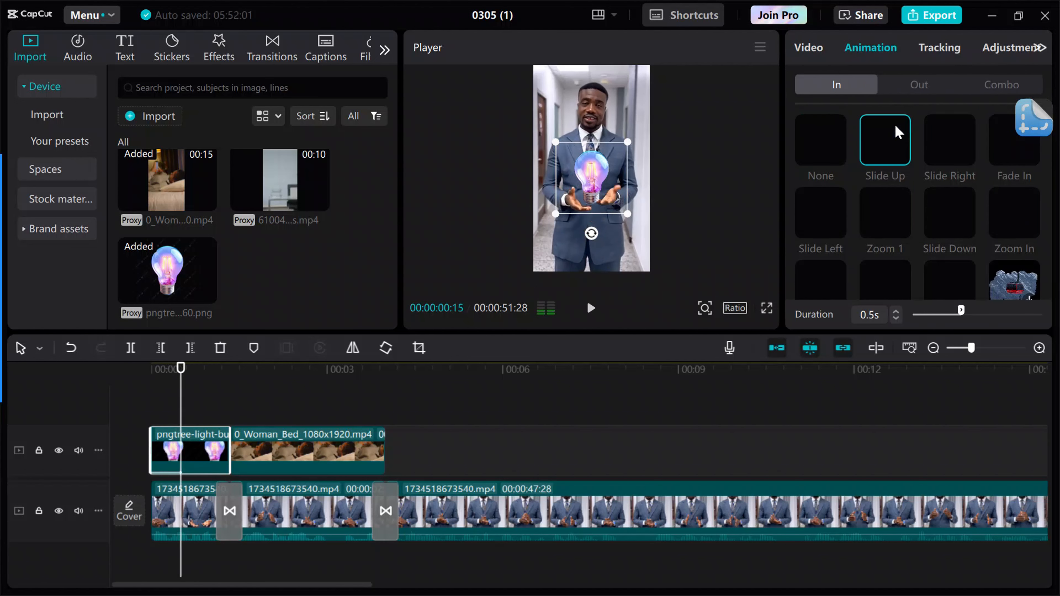
{"action": "left_click", "coordinate": [948, 130]}
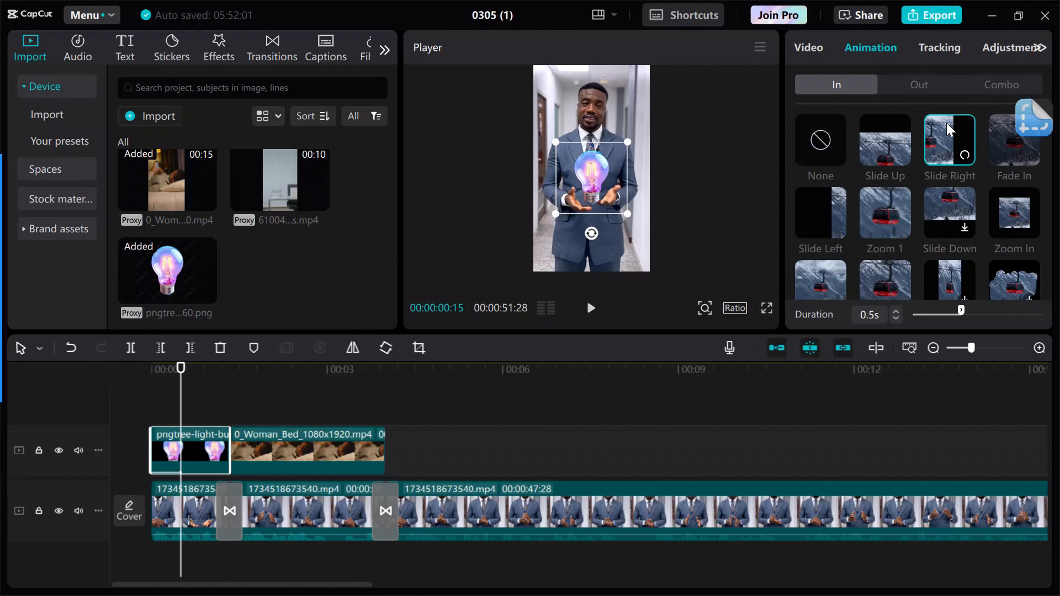
{"action": "left_click", "coordinate": [1049, 131]}
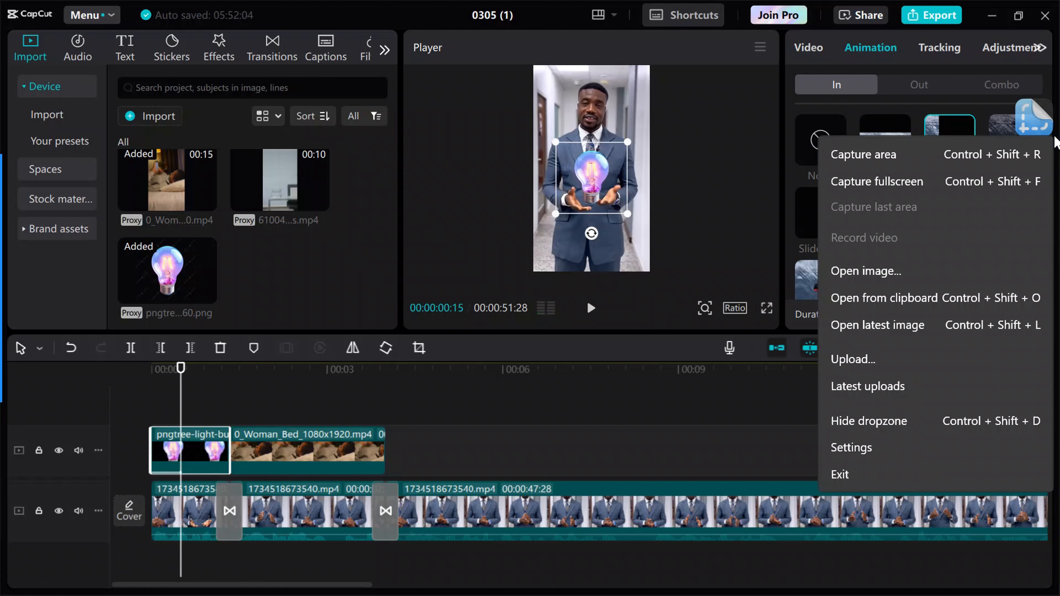
{"action": "left_click", "coordinate": [1006, 130]}
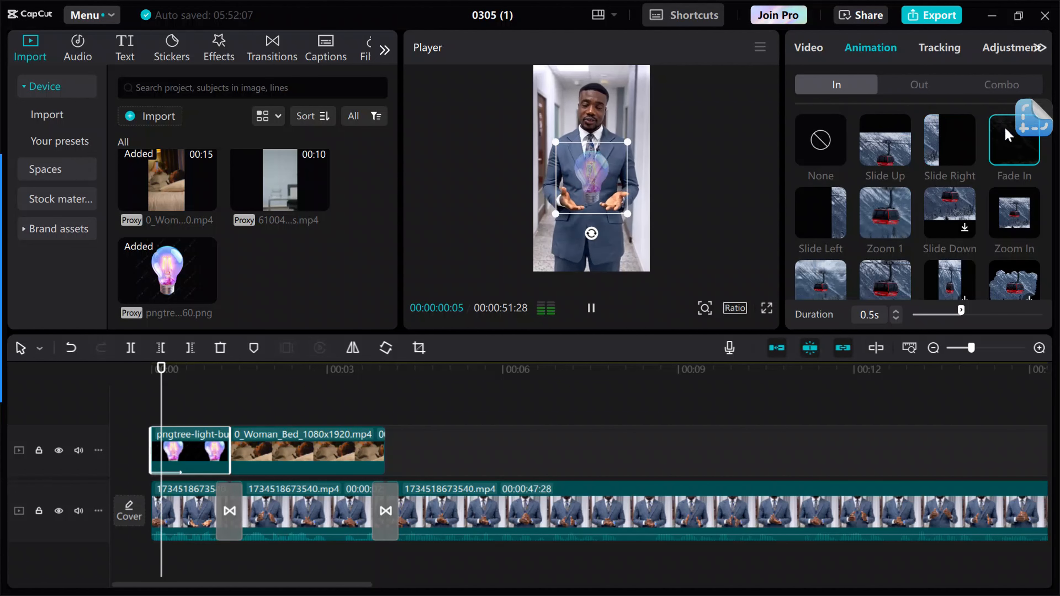
{"action": "left_click", "coordinate": [836, 200]}
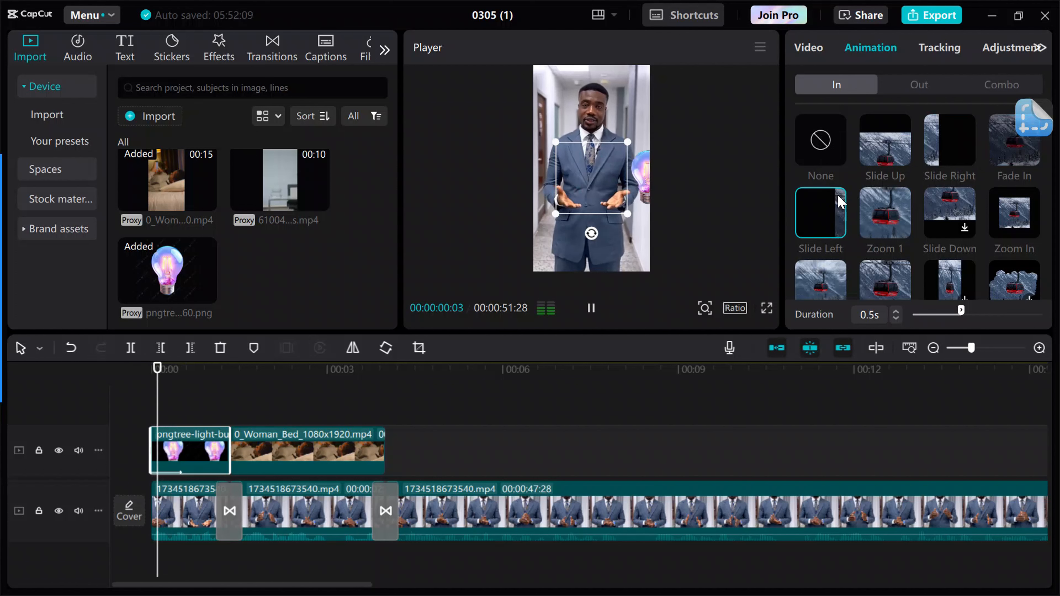
{"action": "left_click", "coordinate": [896, 150]}
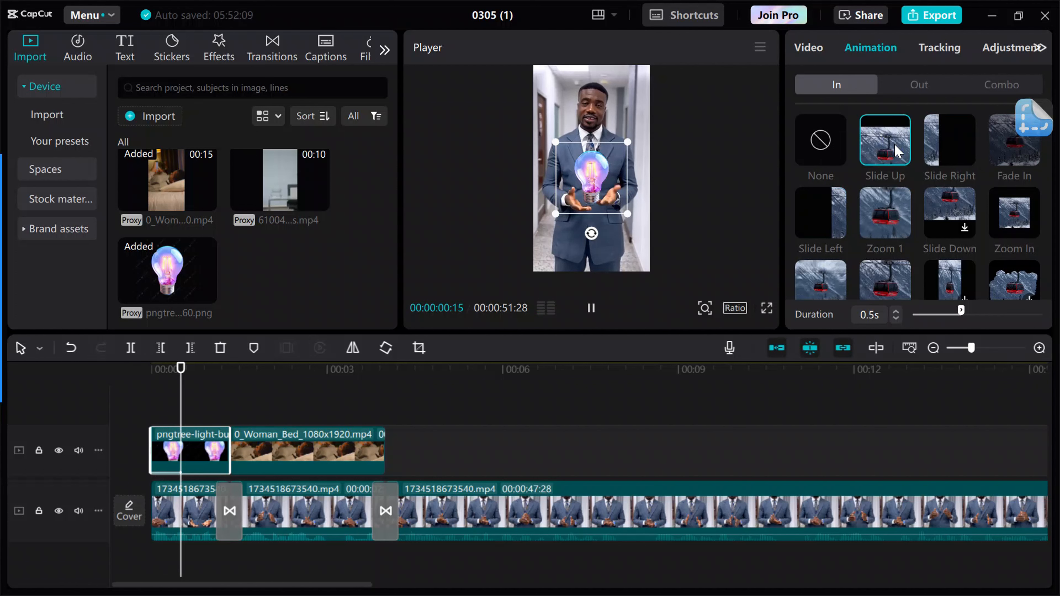
{"action": "left_click", "coordinate": [879, 148]}
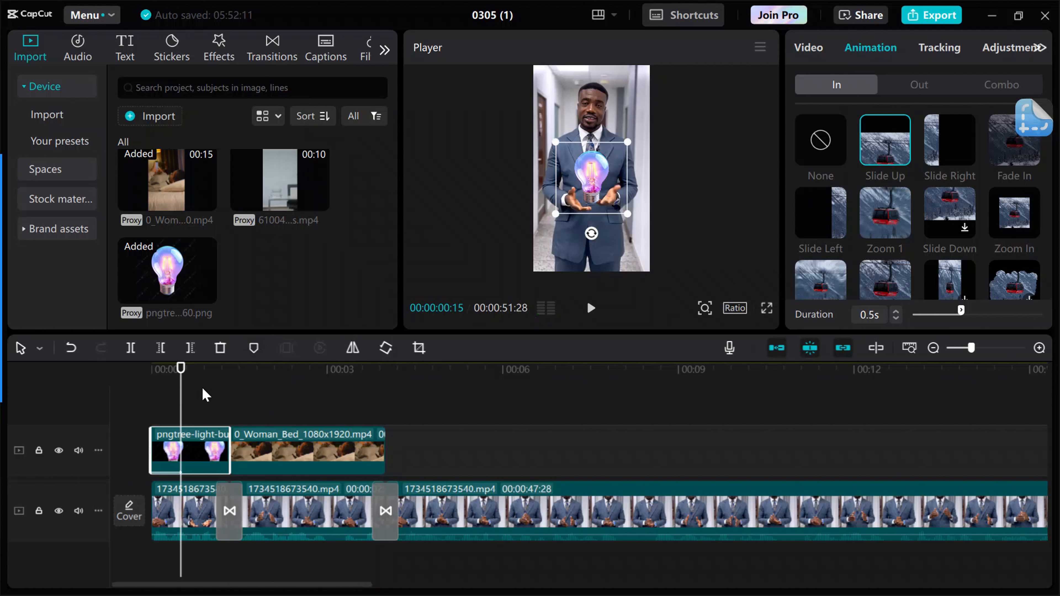
{"action": "left_click_drag", "start_coordinate": [234, 370], "coordinate": [208, 377]}
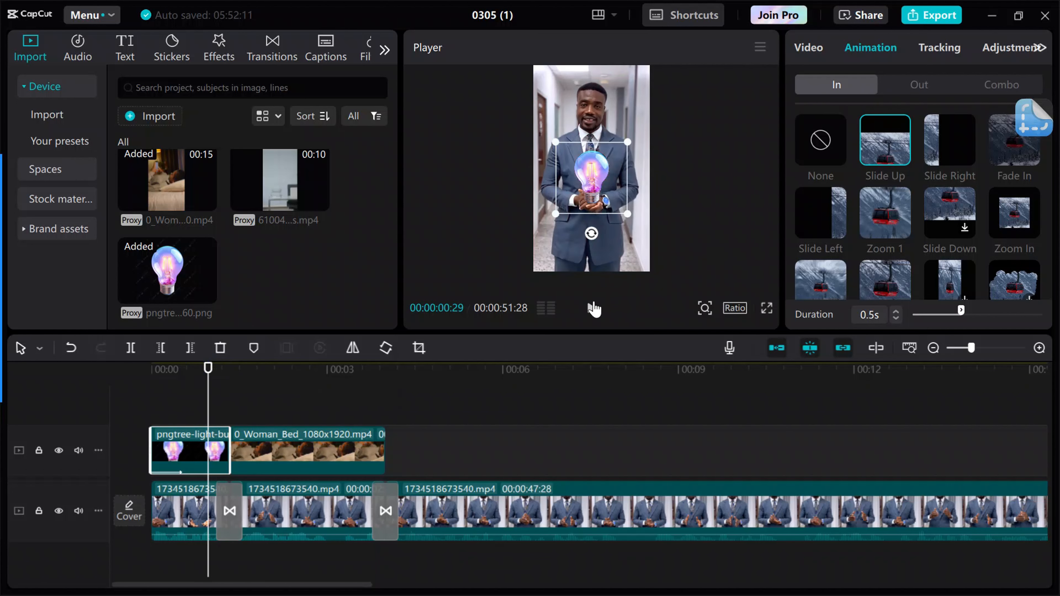
- Extend the end of the bed clip so it lasts 00:00:09:08, and move the playhead to 00:00:04:00
{"action": "left_click_drag", "start_coordinate": [384, 441], "coordinate": [773, 421]}
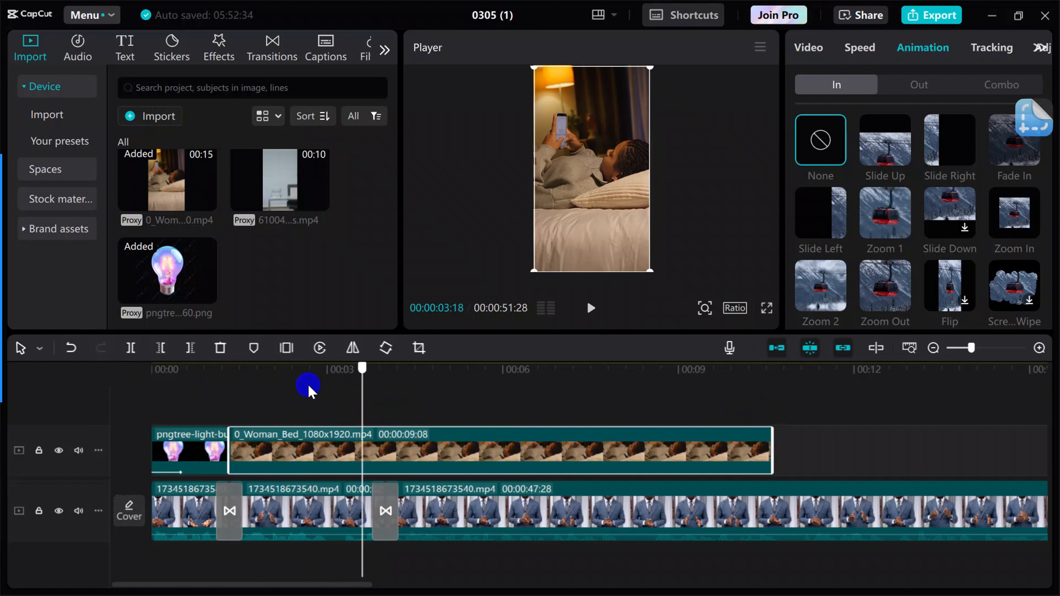
{"action": "left_click", "coordinate": [409, 390]}
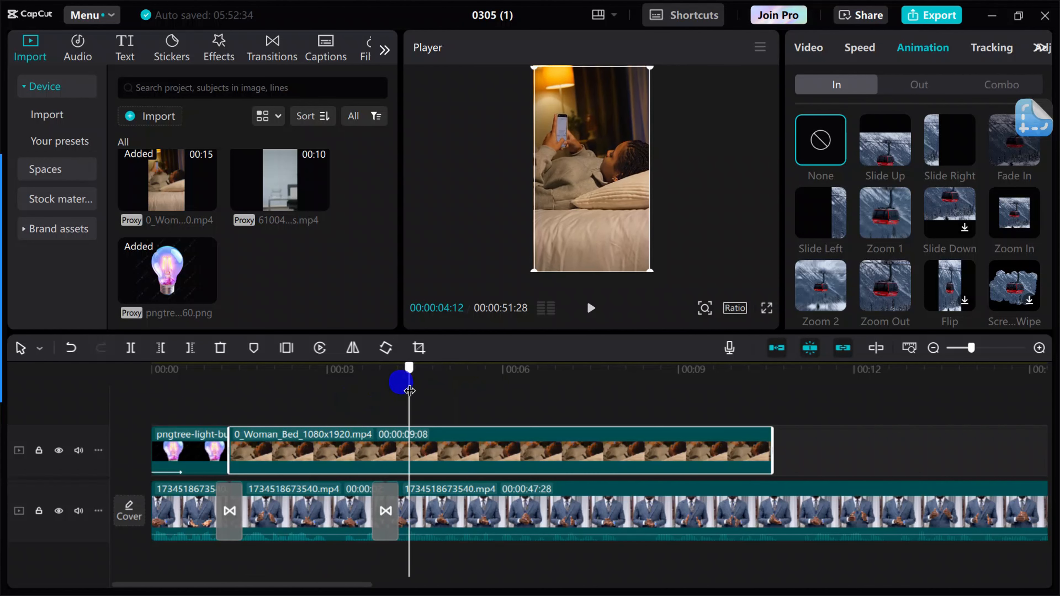
{"action": "left_click_drag", "start_coordinate": [408, 387], "coordinate": [384, 391]}
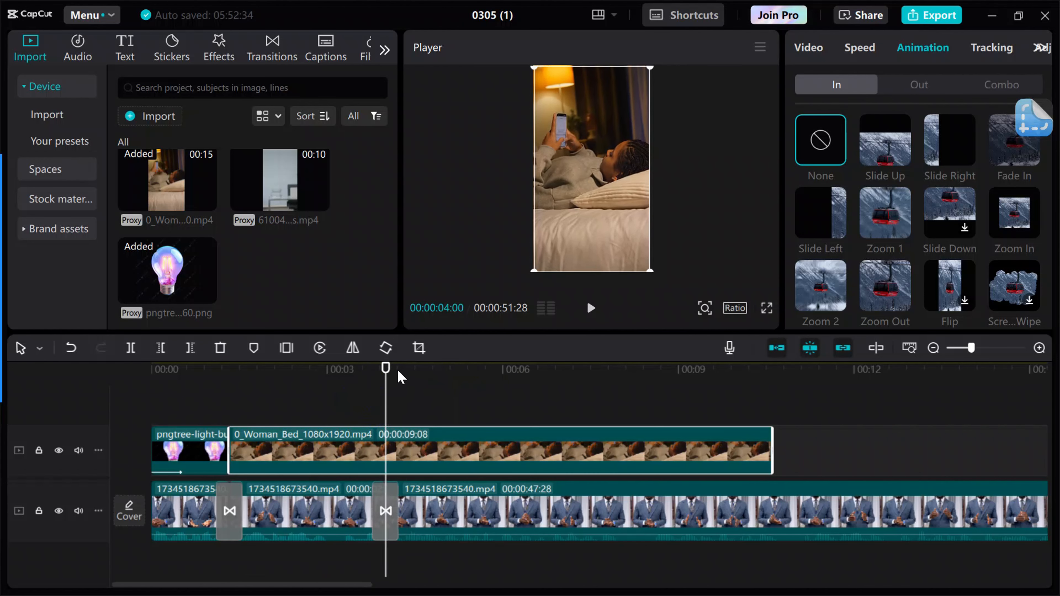
- Set the playback speed of the bed clip to 2.8x
{"action": "left_click", "coordinate": [807, 50]}
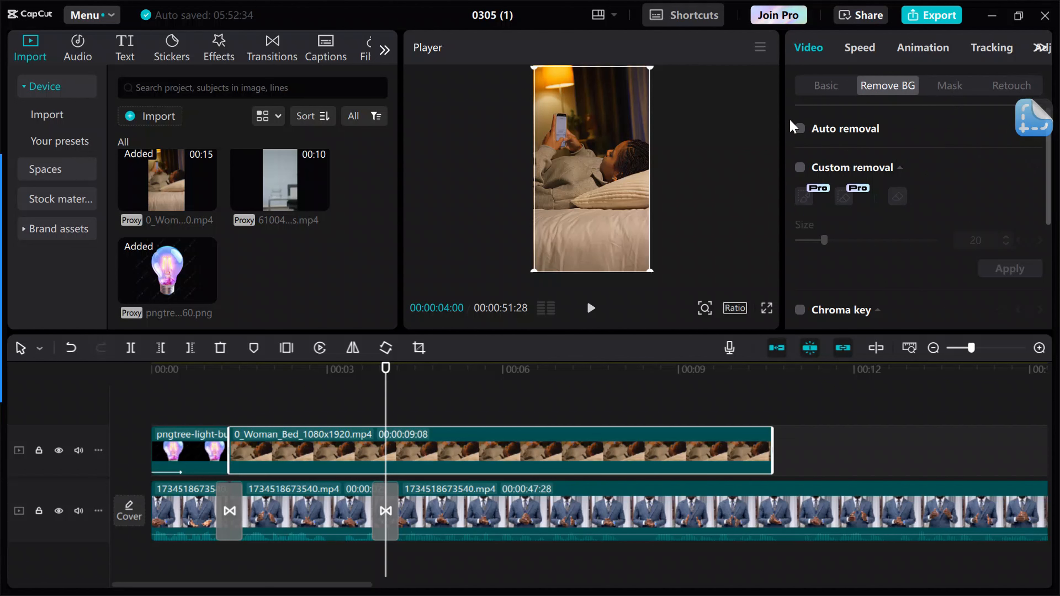
{"action": "left_click", "coordinate": [864, 50]}
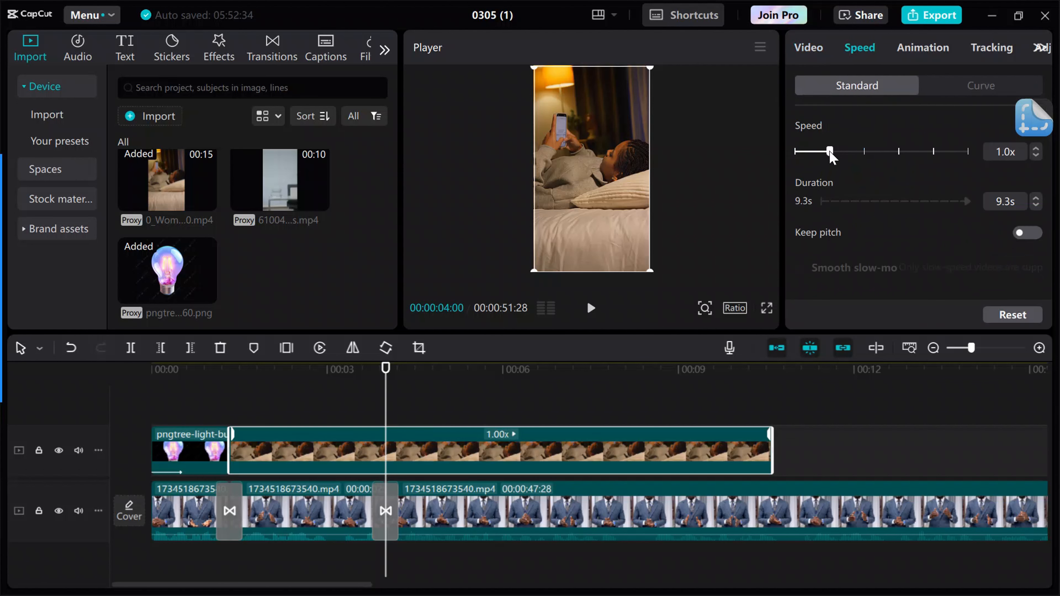
{"action": "left_click_drag", "start_coordinate": [831, 153], "coordinate": [875, 153]}
- Play back the opening with the sped-up bed clip and trim the clip's end to 00:00:04:00
{"action": "left_click_drag", "start_coordinate": [332, 376], "coordinate": [230, 403]}
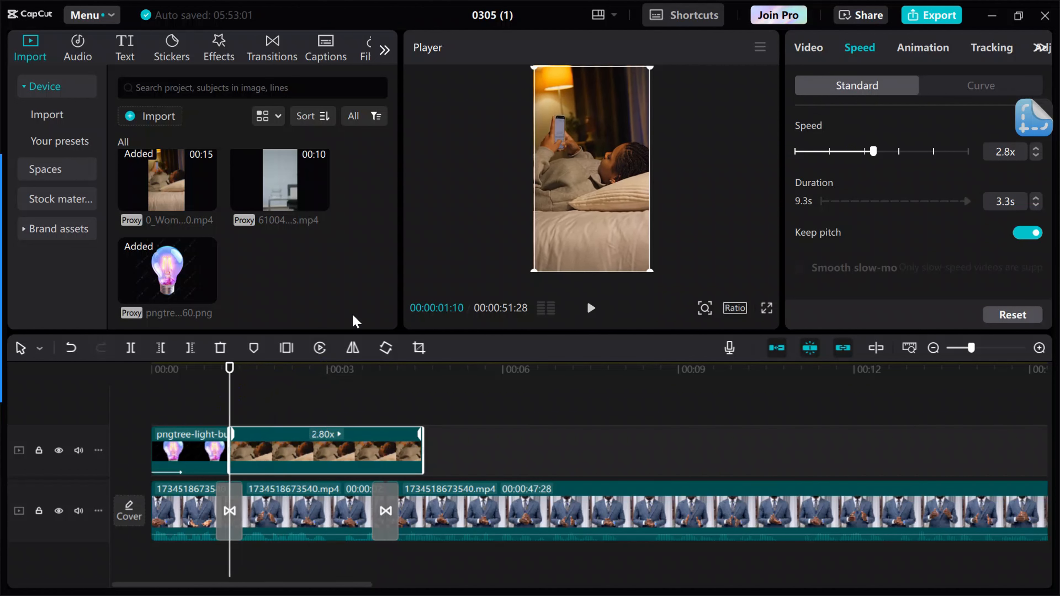
{"action": "left_click", "coordinate": [588, 307]}
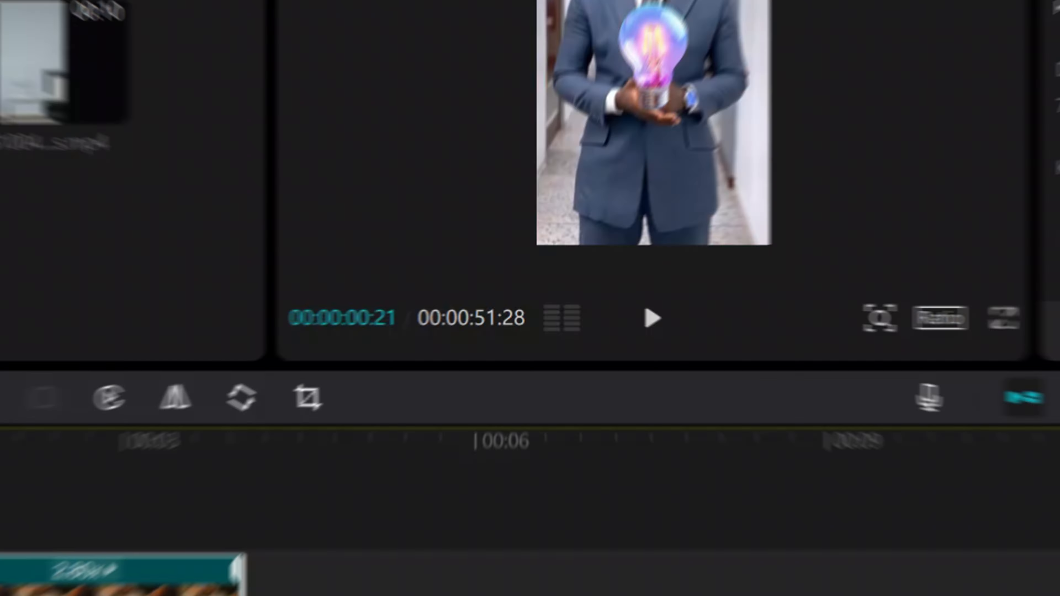
{"action": "left_click_drag", "start_coordinate": [192, 416], "coordinate": [250, 379]}
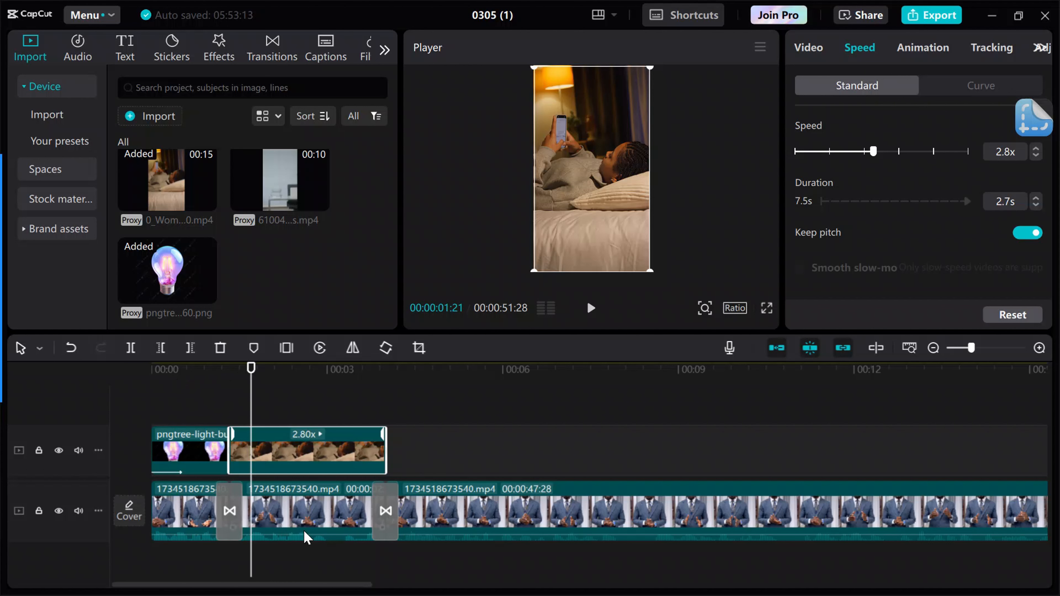
- Combine the light bulb, the bed clip and the two main-track clips beneath them into a compound clip, and scrub past its end
{"action": "left_click", "coordinate": [198, 413]}
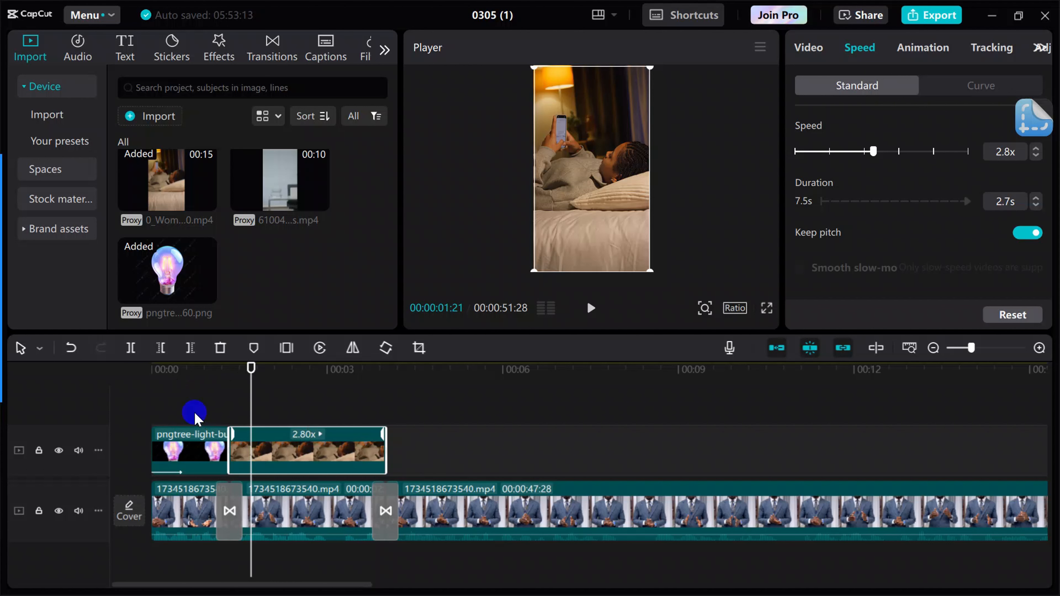
{"action": "left_click_drag", "start_coordinate": [221, 421], "coordinate": [350, 525]}
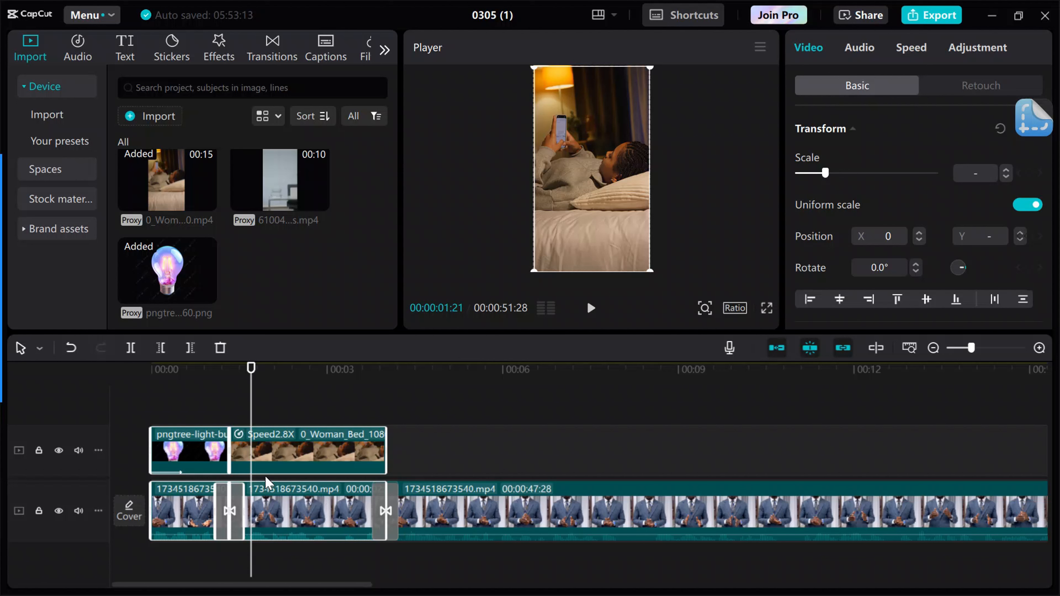
{"action": "right_click", "coordinate": [266, 491]}
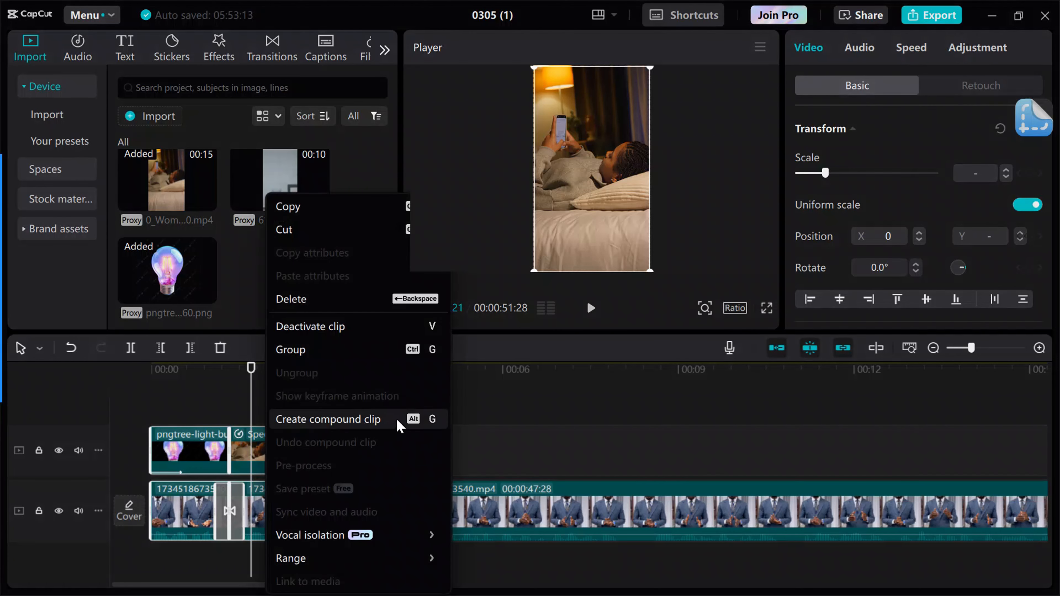
{"action": "left_click", "coordinate": [431, 420]}
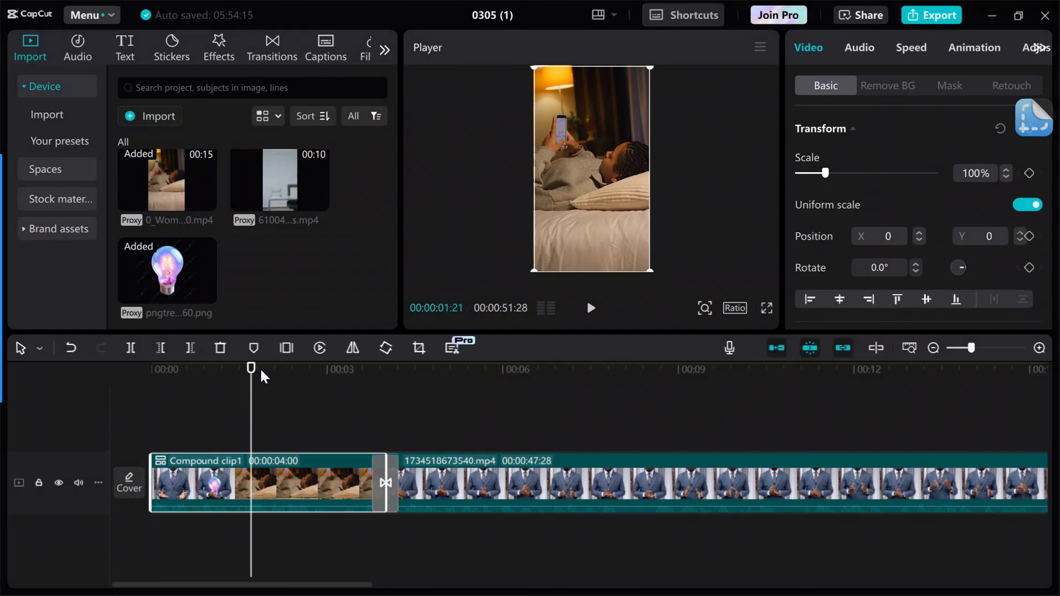
{"action": "left_click_drag", "start_coordinate": [250, 370], "coordinate": [423, 404]}
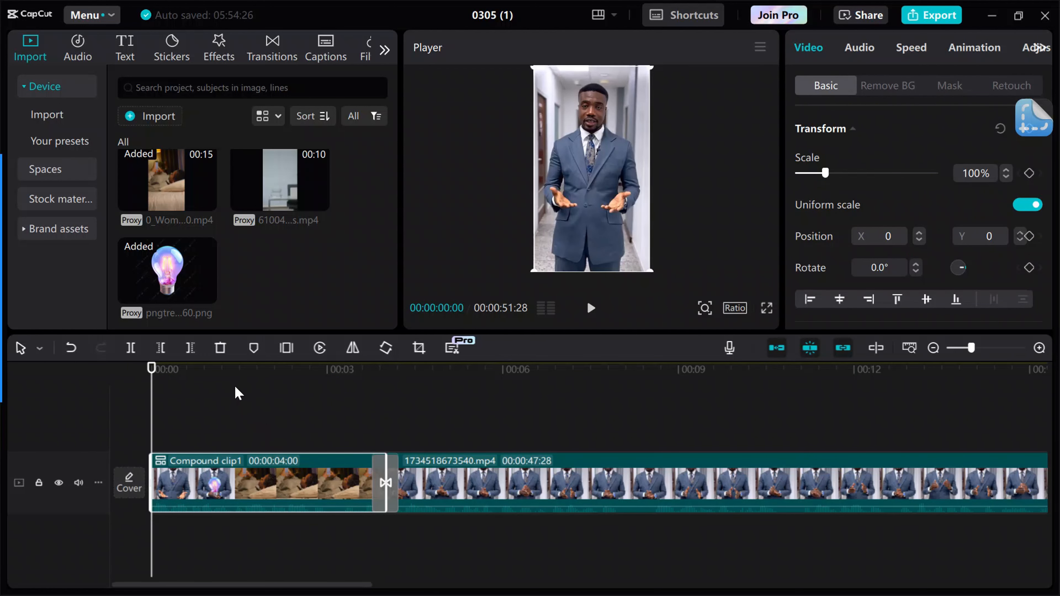
- Open the compound clip for editing and scrub through its contents to the end and back to the start
{"action": "right_click", "coordinate": [271, 425]}
{"action": "double_click", "coordinate": [279, 482]}
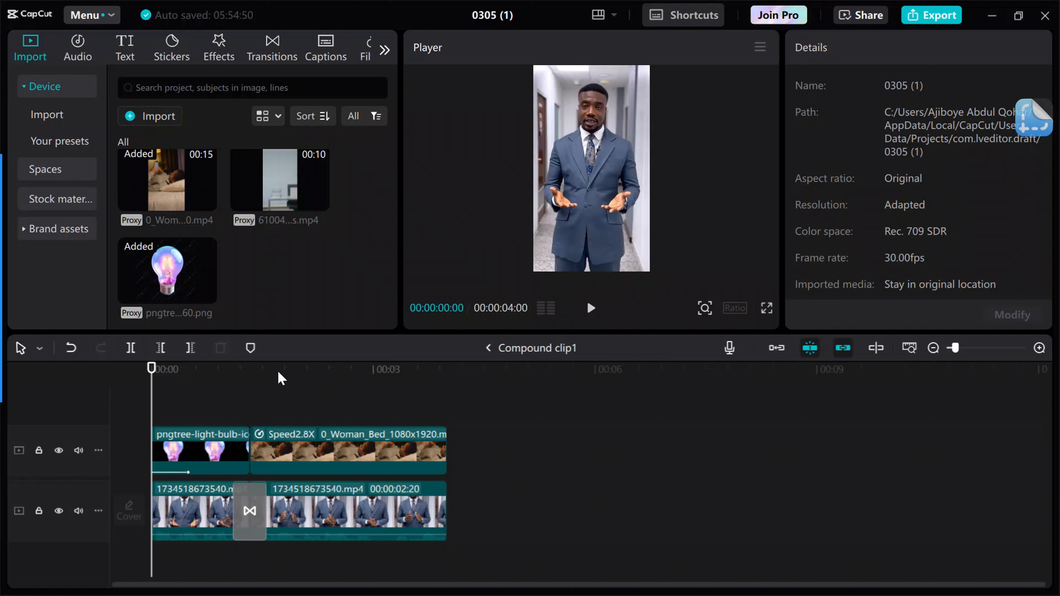
{"action": "left_click_drag", "start_coordinate": [277, 372], "coordinate": [573, 413]}
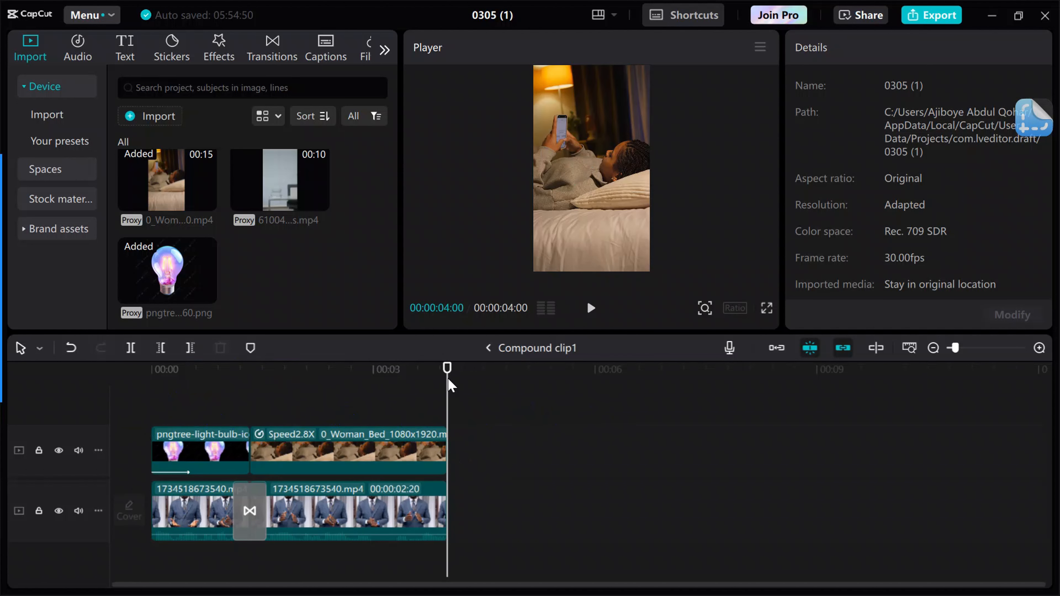
{"action": "left_click_drag", "start_coordinate": [450, 388], "coordinate": [17, 345]}
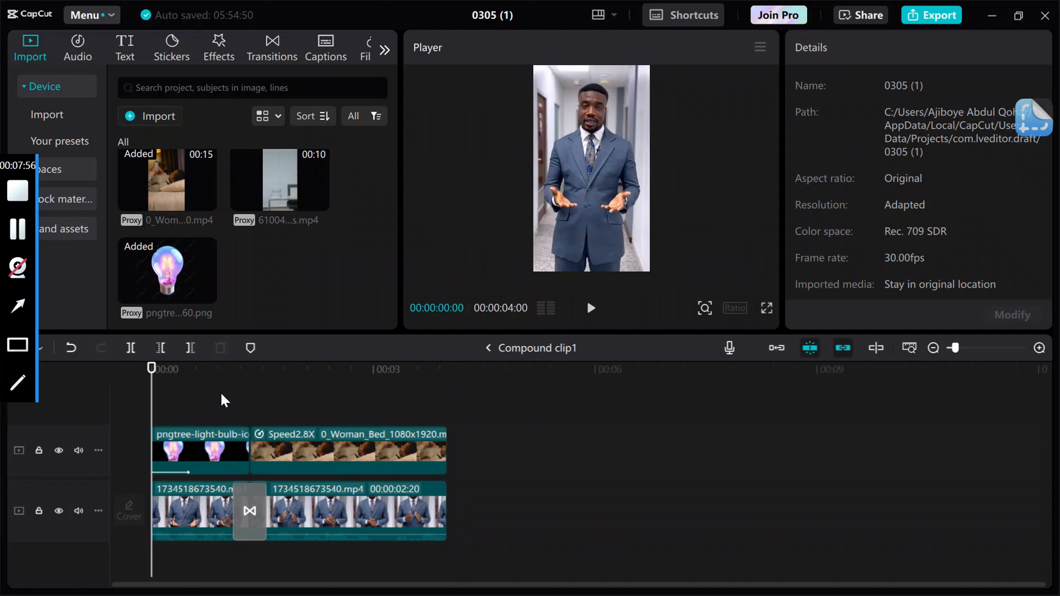
- Change the light bulb's entrance animation to Zoom In inside the compound clip and return to the main timeline
{"action": "left_click", "coordinate": [200, 370]}
{"action": "left_click", "coordinate": [205, 450]}
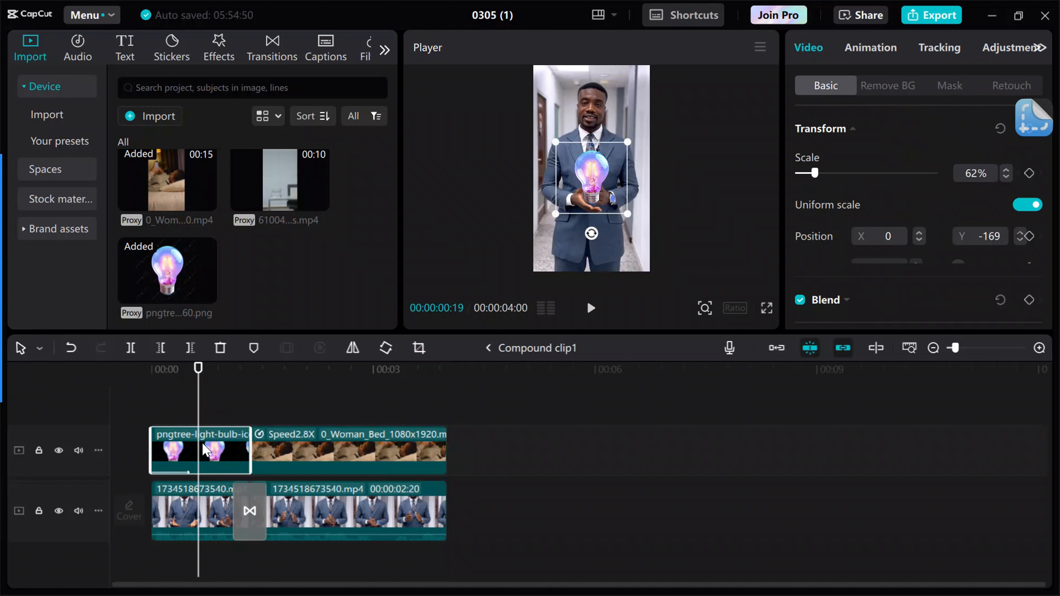
{"action": "left_click", "coordinate": [887, 52]}
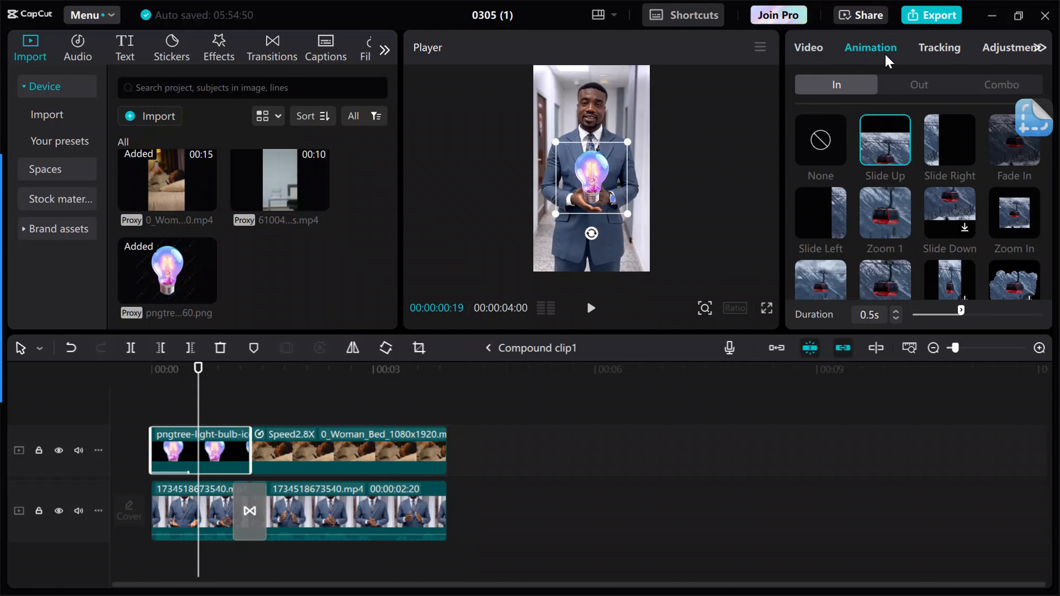
{"action": "left_click", "coordinate": [1022, 213]}
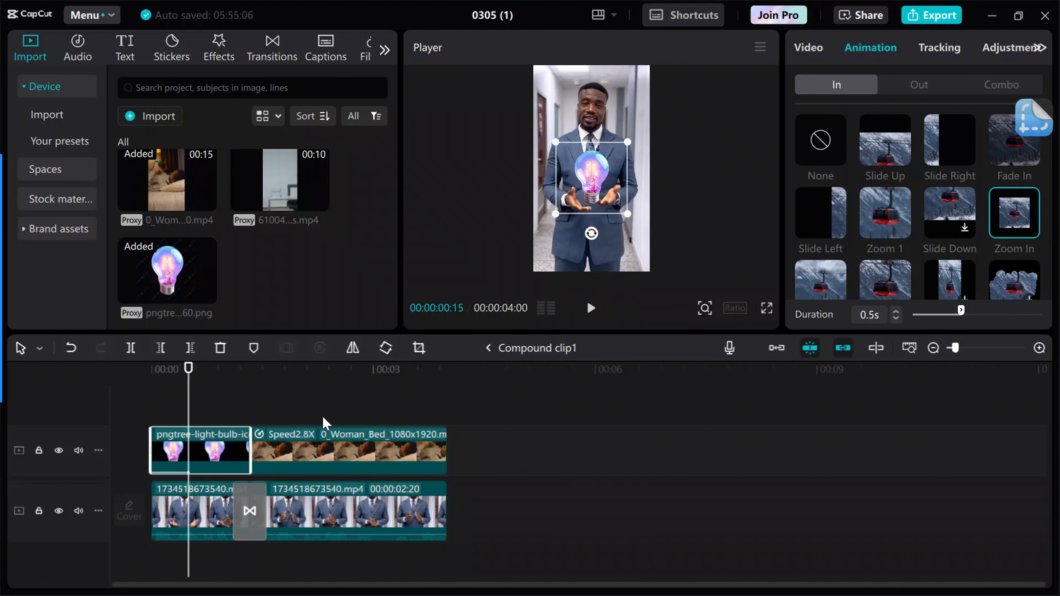
{"action": "left_click", "coordinate": [487, 349]}
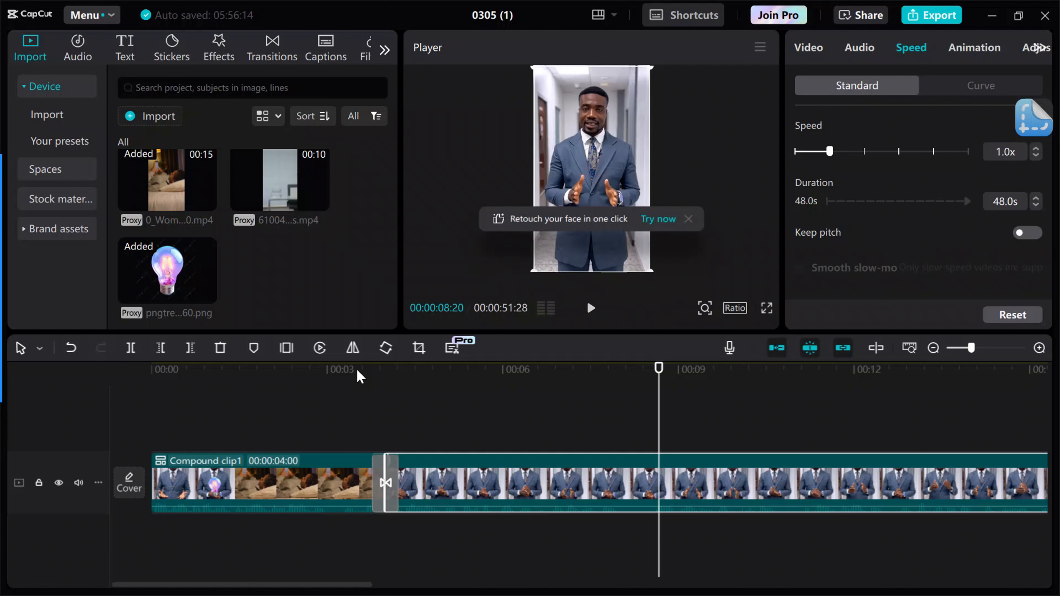
- Split the long talking-head clip at 00:00:08:20 and move the playhead back to 00:00:06:09
{"action": "mouse_move", "coordinate": [171, 247]}
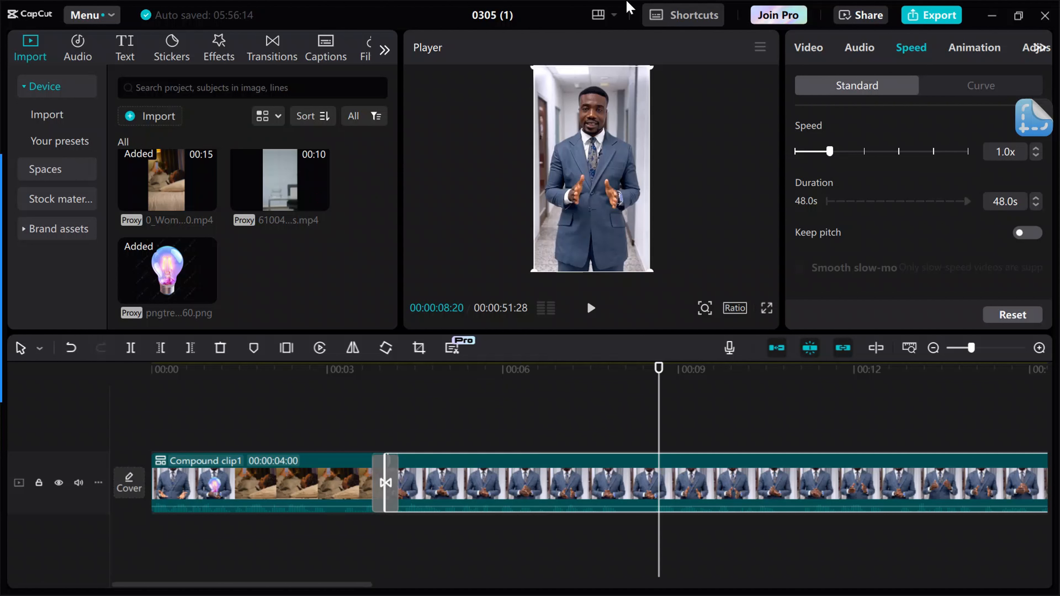
{"action": "key", "text": "ctrl+b"}
{"action": "left_click", "coordinate": [520, 368]}
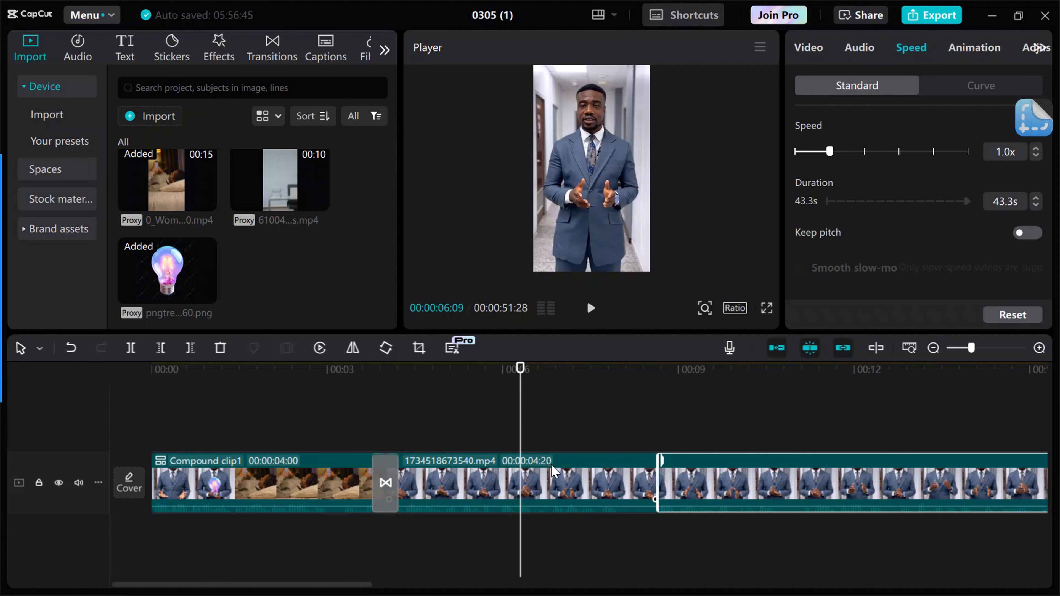
- Turn on Auto removal of the background for the talking-head segment between the compound clip and 00:00:08:20
{"action": "left_click", "coordinate": [554, 476]}
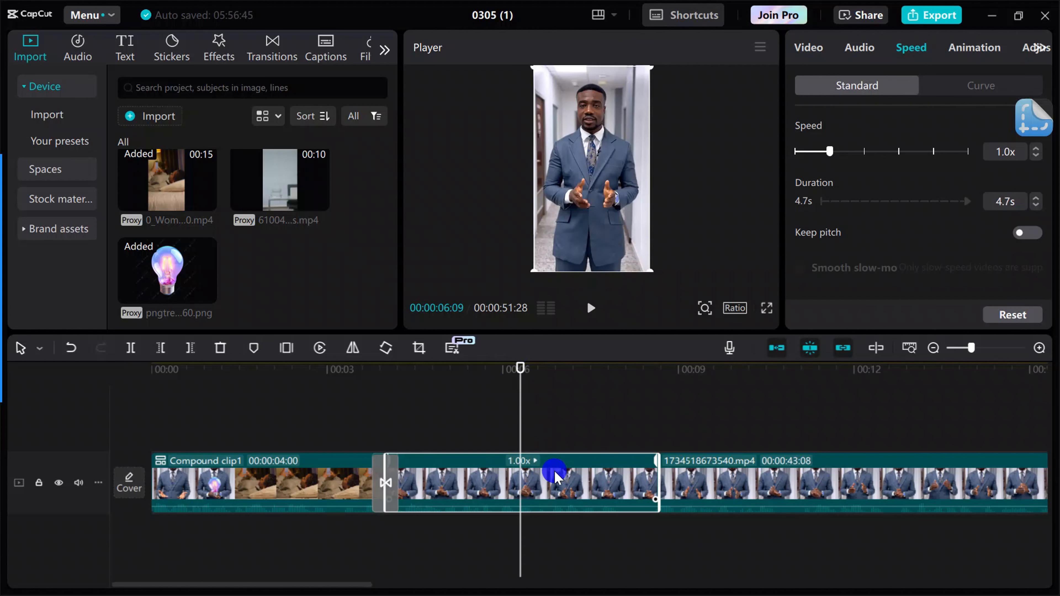
{"action": "left_click", "coordinate": [809, 48]}
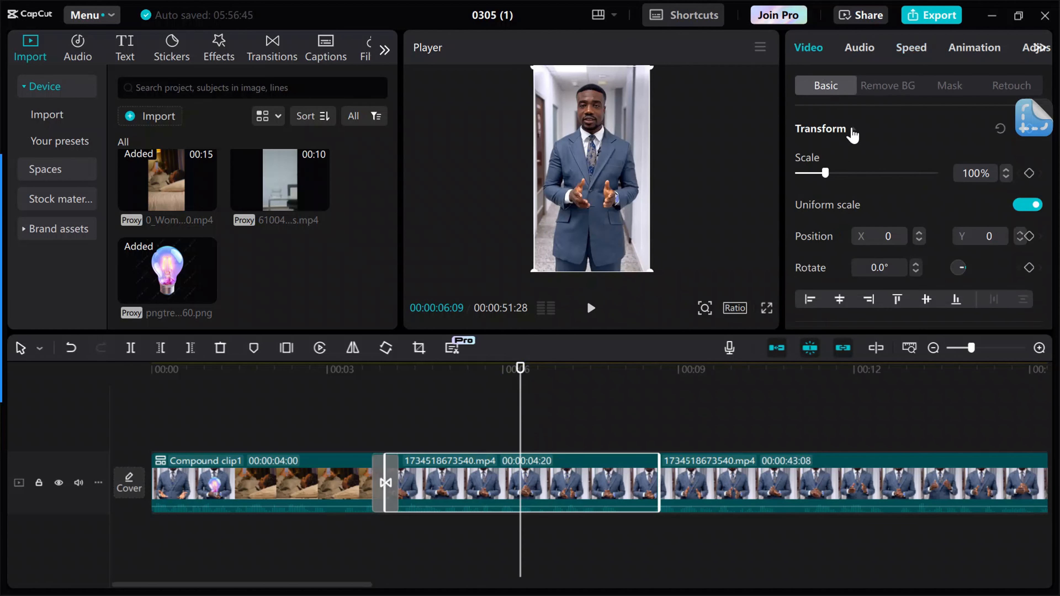
{"action": "left_click", "coordinate": [875, 97]}
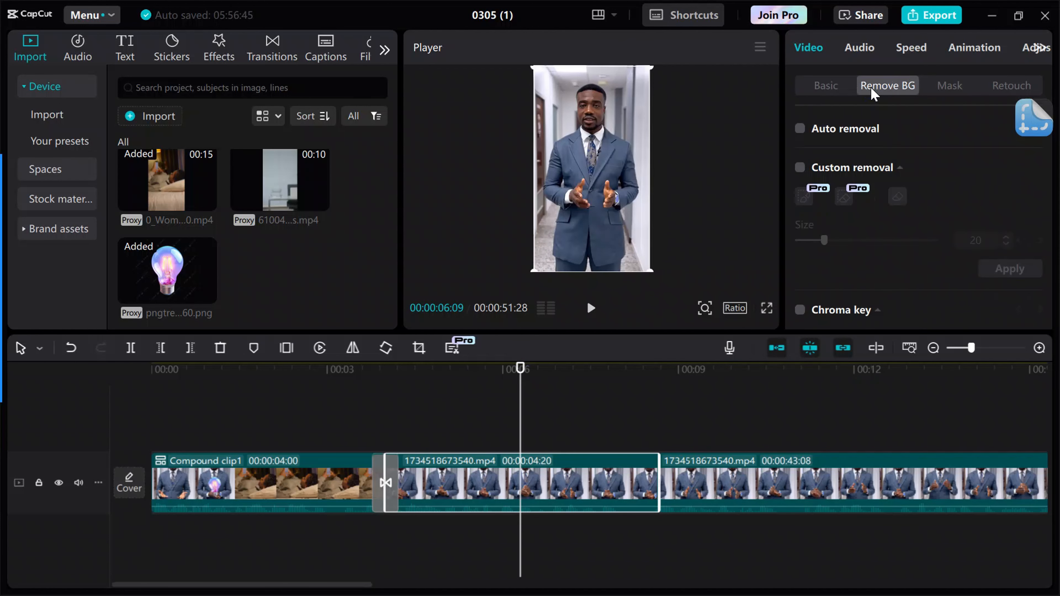
{"action": "left_click", "coordinate": [800, 129]}
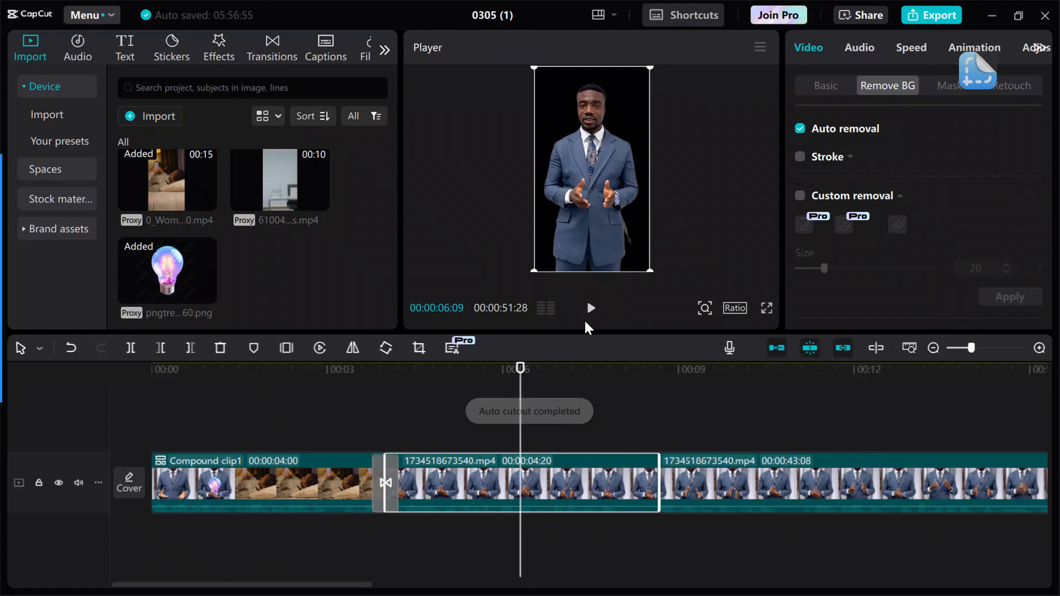
- Preview the speaker's cutout from 00:00:05:14 and undo the background removal
{"action": "left_click", "coordinate": [471, 368]}
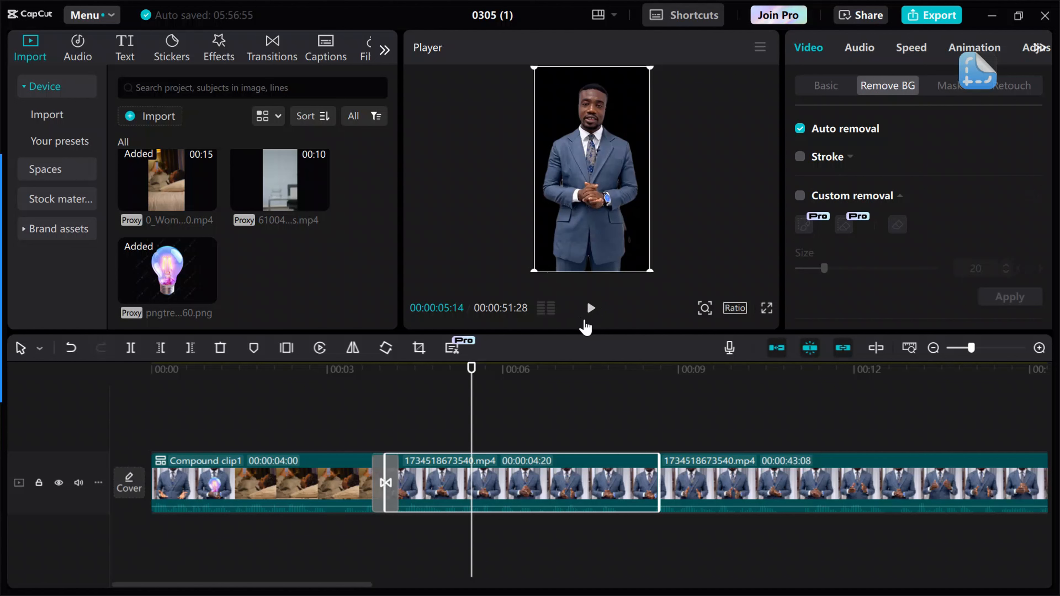
{"action": "left_click", "coordinate": [593, 314]}
{"action": "left_click", "coordinate": [591, 311]}
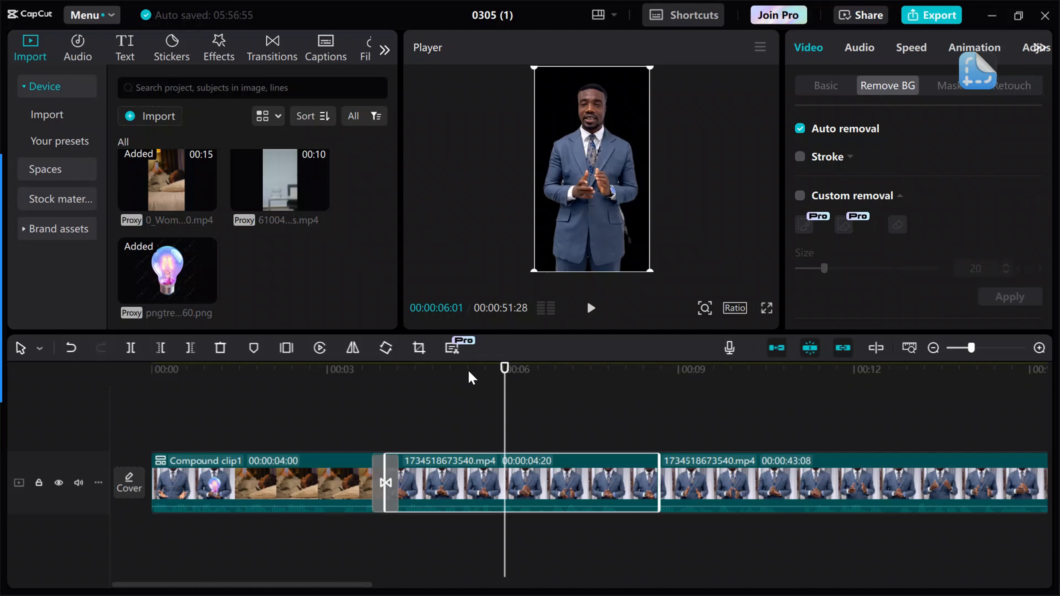
{"action": "key", "text": "ctrl+z"}
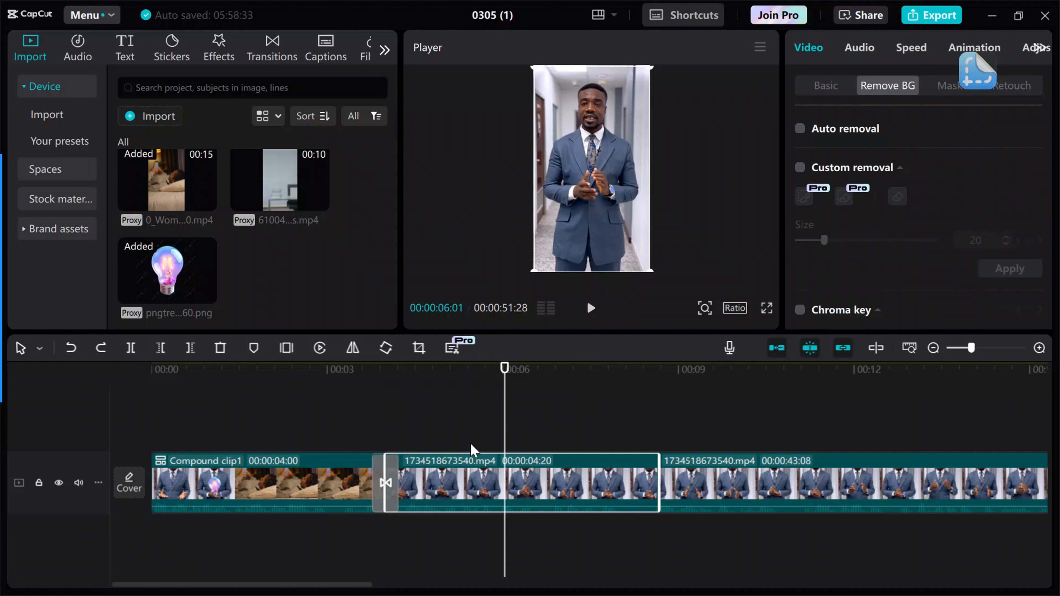
- Delete the Pull Out transition between the compound clip and the following talking-head segment at 00:00:04:00
{"action": "left_click_drag", "start_coordinate": [395, 371], "coordinate": [385, 376]}
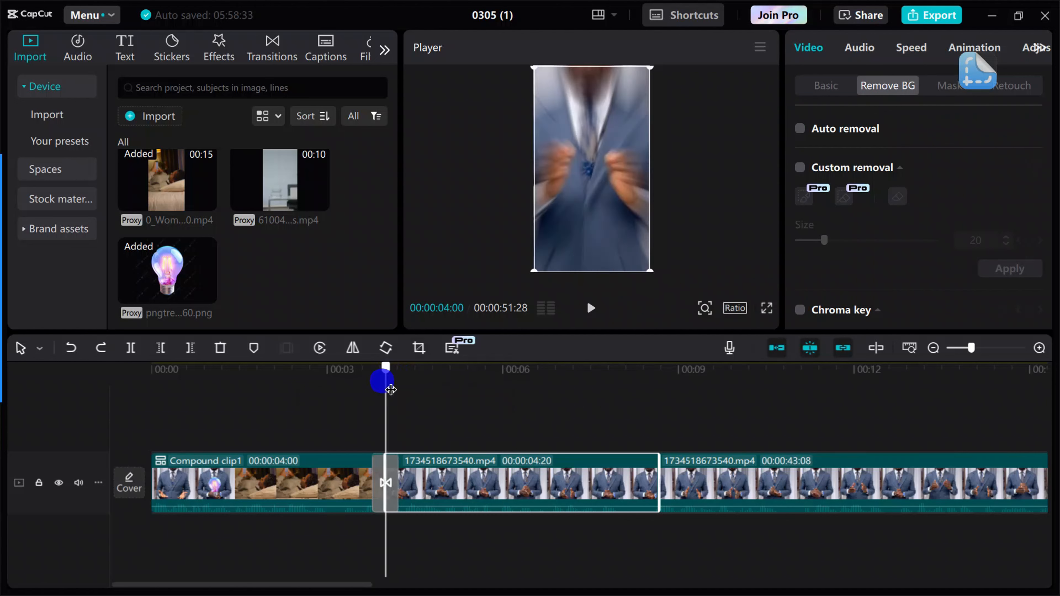
{"action": "left_click", "coordinate": [384, 490]}
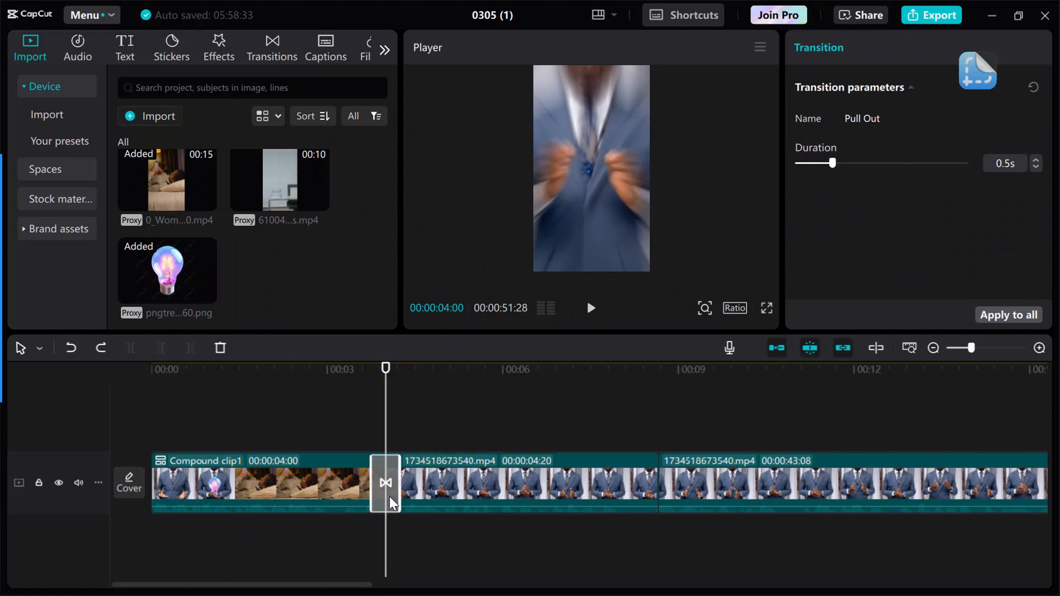
{"action": "right_click", "coordinate": [378, 497]}
{"action": "left_click", "coordinate": [434, 501]}
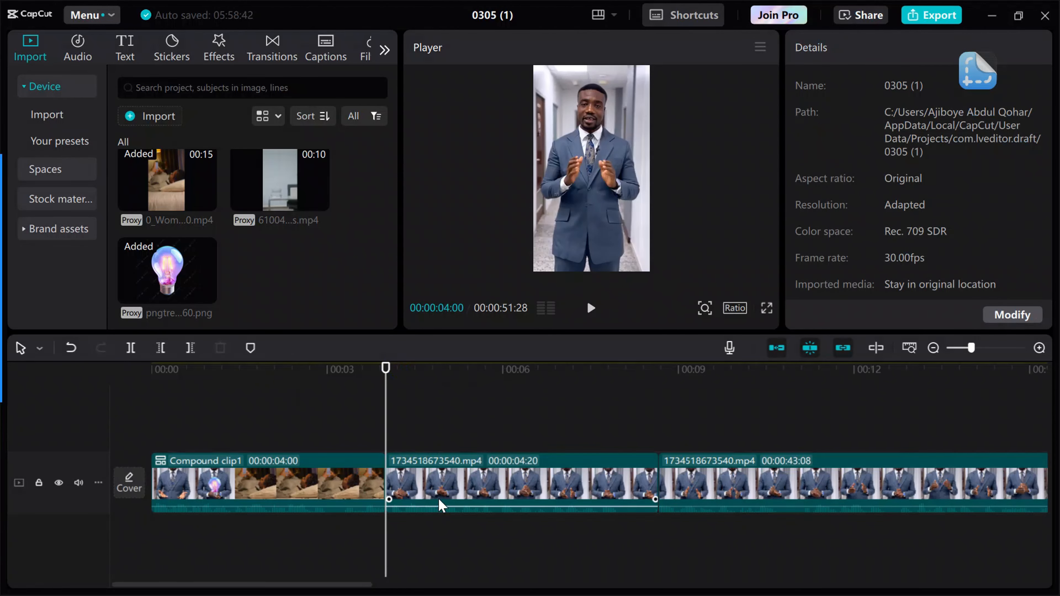
- Apply the Zoom 1 entrance animation to the talking-head segment right after the compound clip
{"action": "left_click", "coordinate": [432, 501]}
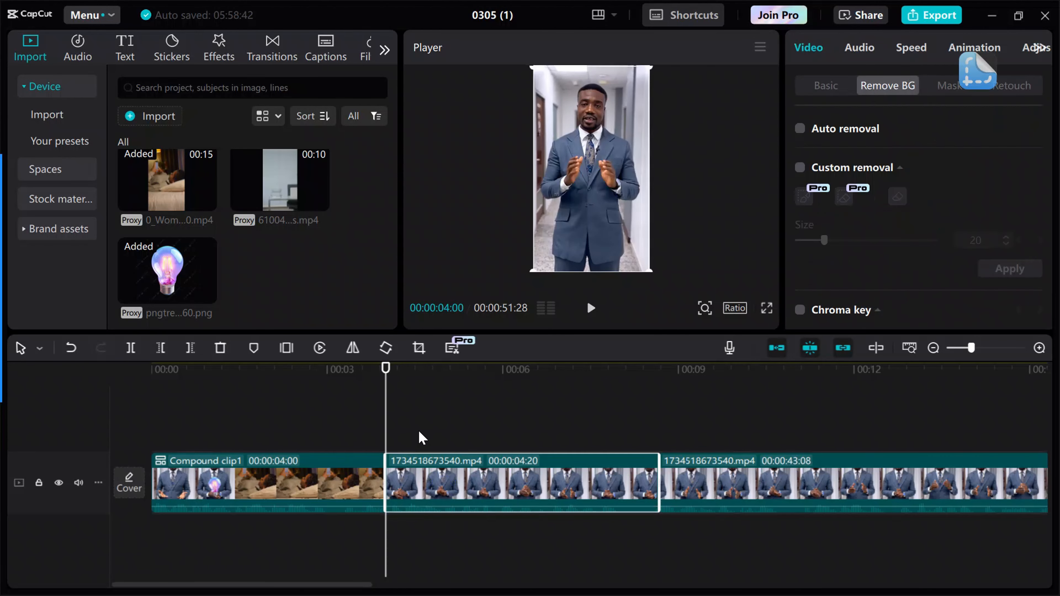
{"action": "left_click", "coordinate": [969, 48]}
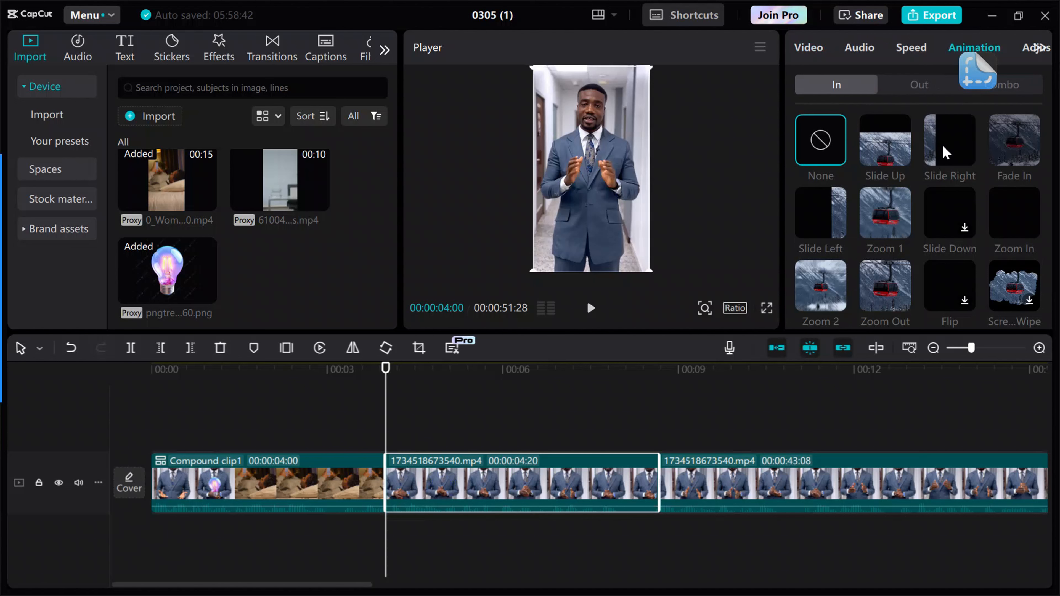
{"action": "left_click", "coordinate": [889, 209]}
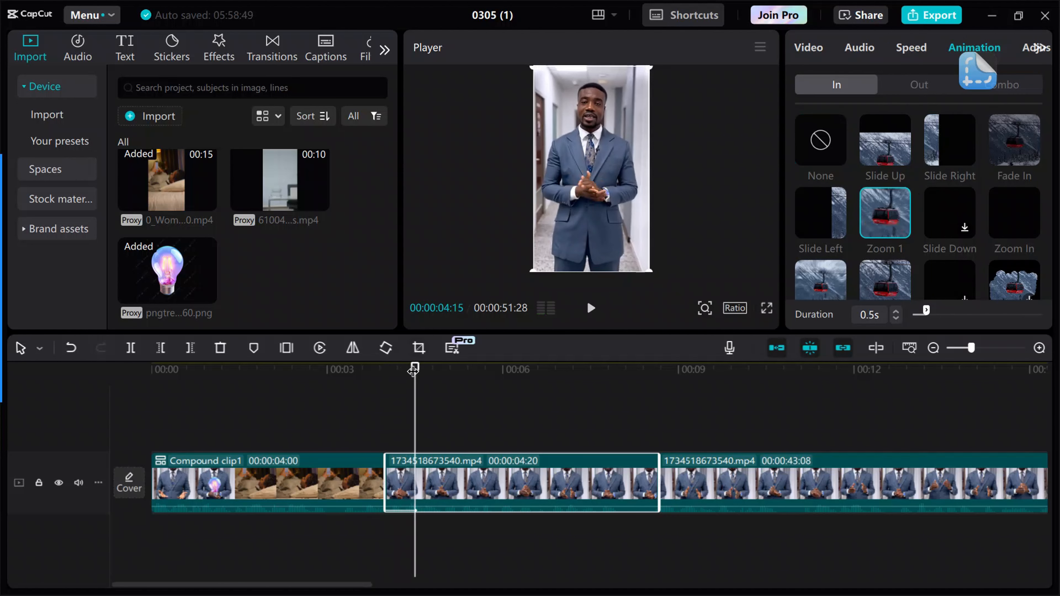
- Replay the Zoom 1 entrance animation and preview the talking-head segment from 00:00:04:00
{"action": "left_click_drag", "start_coordinate": [413, 370], "coordinate": [388, 381]}
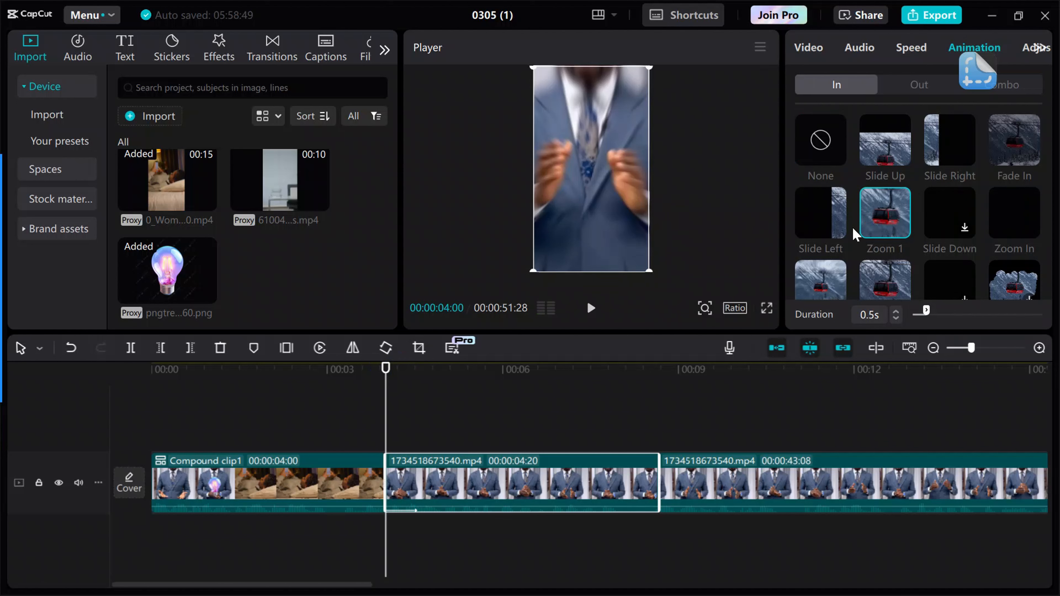
{"action": "left_click", "coordinate": [883, 219]}
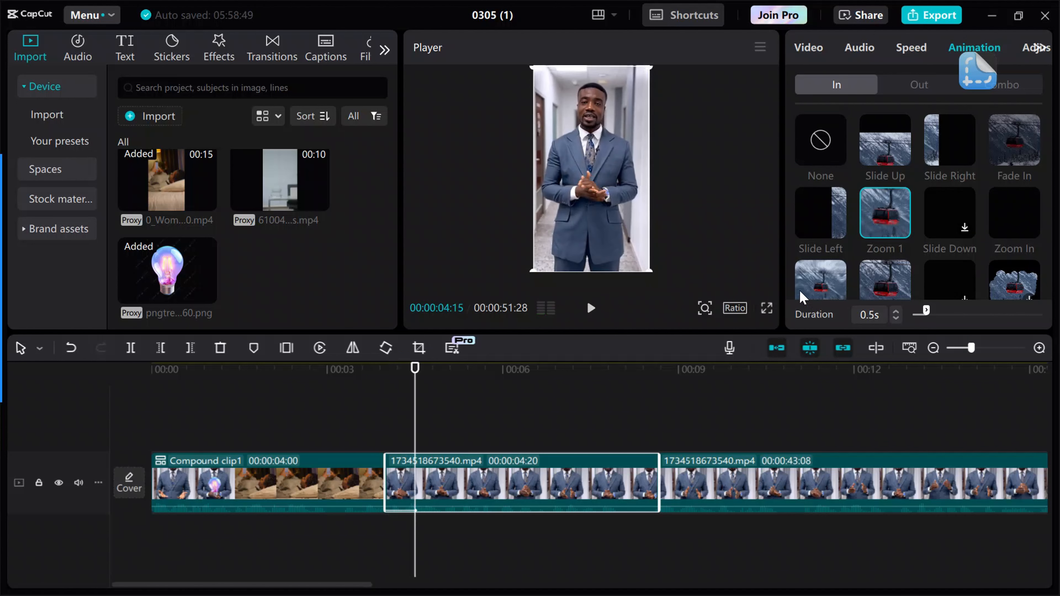
{"action": "left_click", "coordinate": [380, 368]}
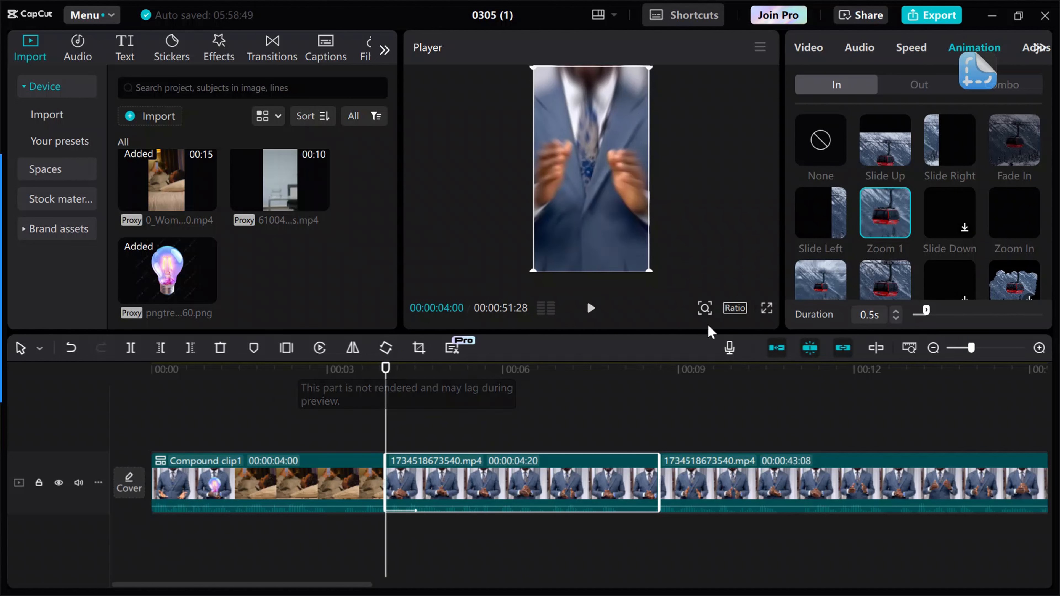
{"action": "left_click", "coordinate": [591, 309]}
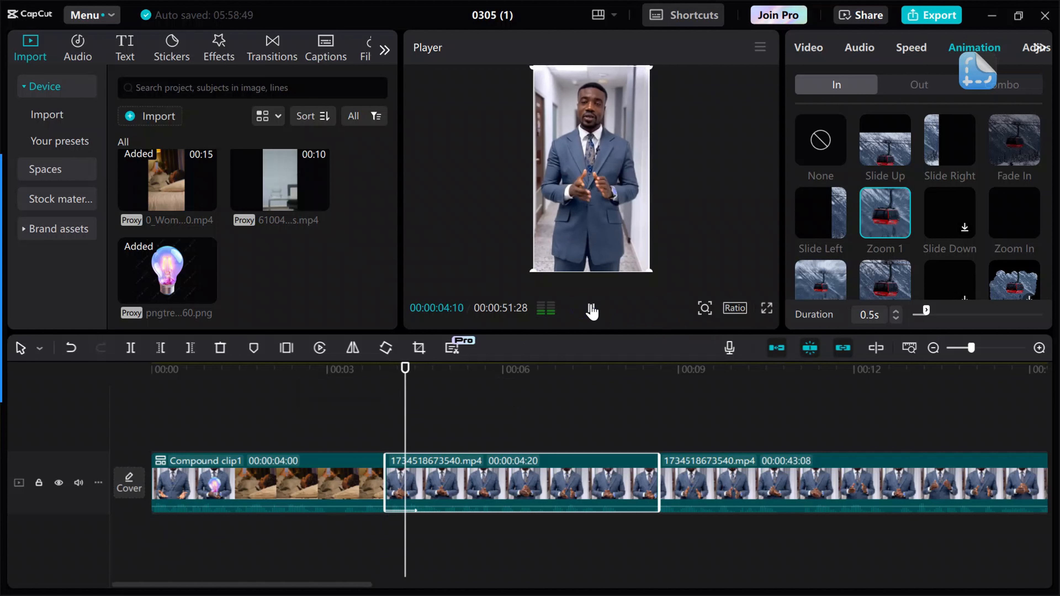
{"action": "left_click", "coordinate": [592, 308]}
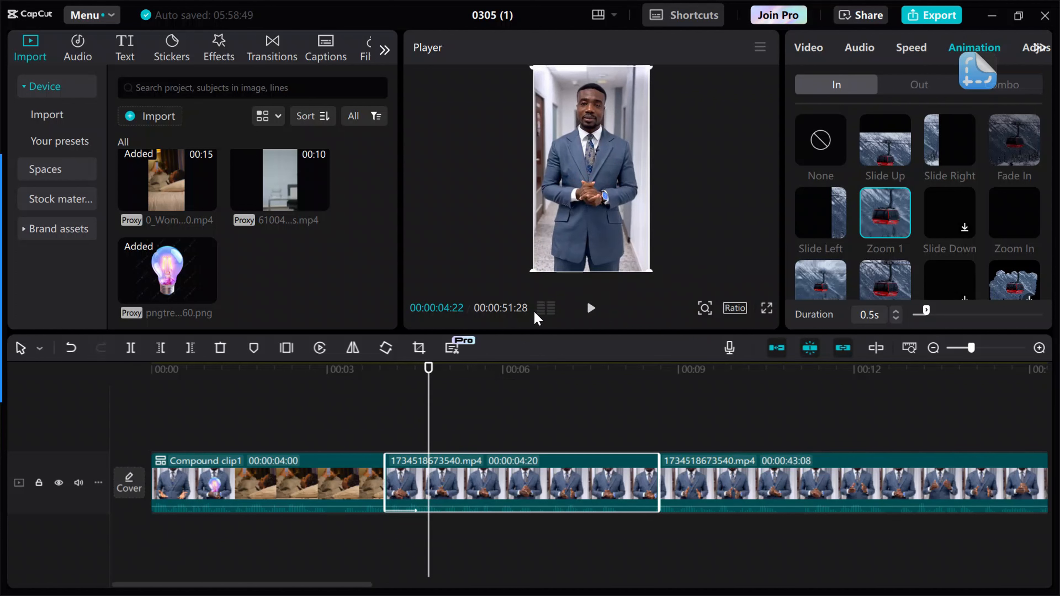
- Scrub through the compound clip and its cut to the talking-head footage, and select the talking-head segment right after it
{"action": "left_click", "coordinate": [366, 371]}
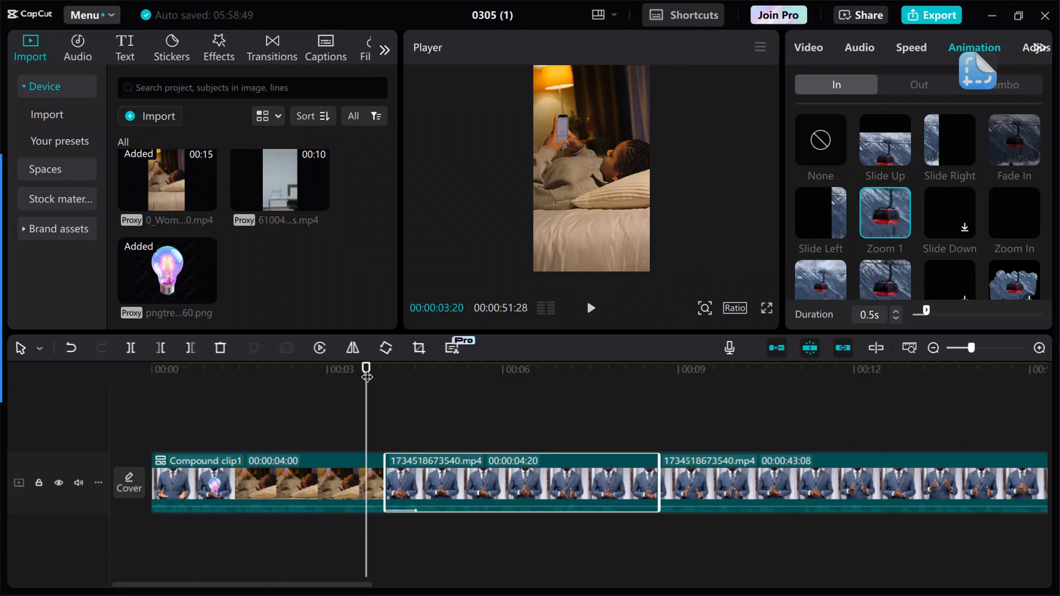
{"action": "left_click_drag", "start_coordinate": [366, 375], "coordinate": [239, 403]}
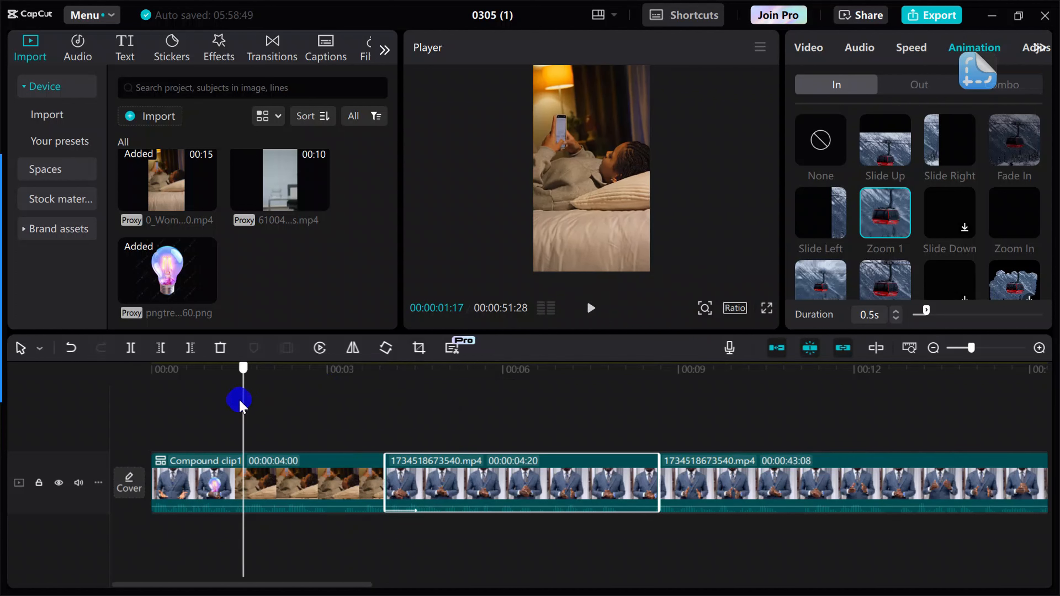
{"action": "left_click", "coordinate": [325, 468]}
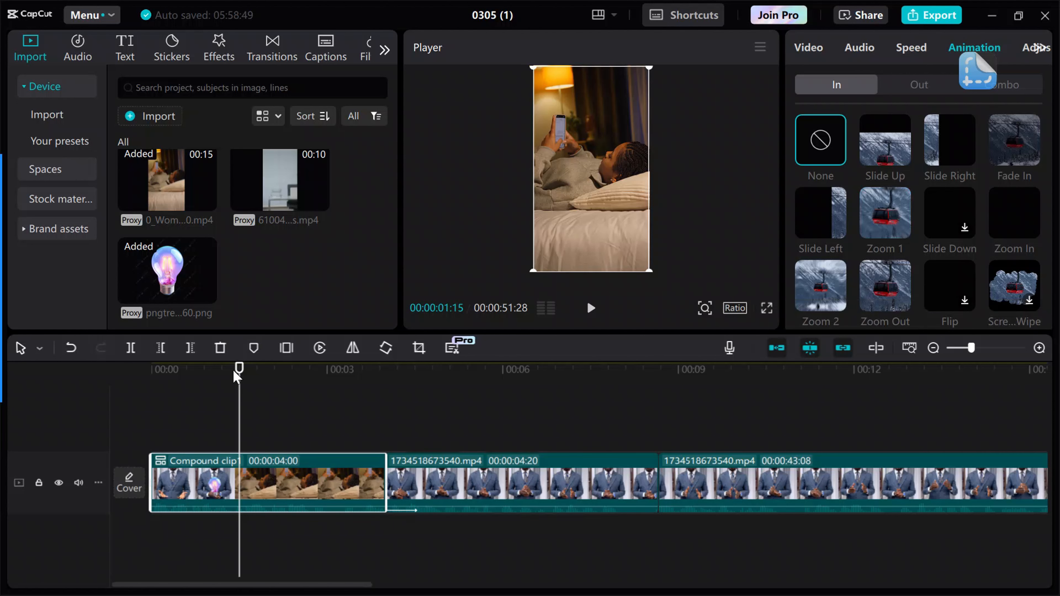
{"action": "left_click_drag", "start_coordinate": [161, 374], "coordinate": [388, 449]}
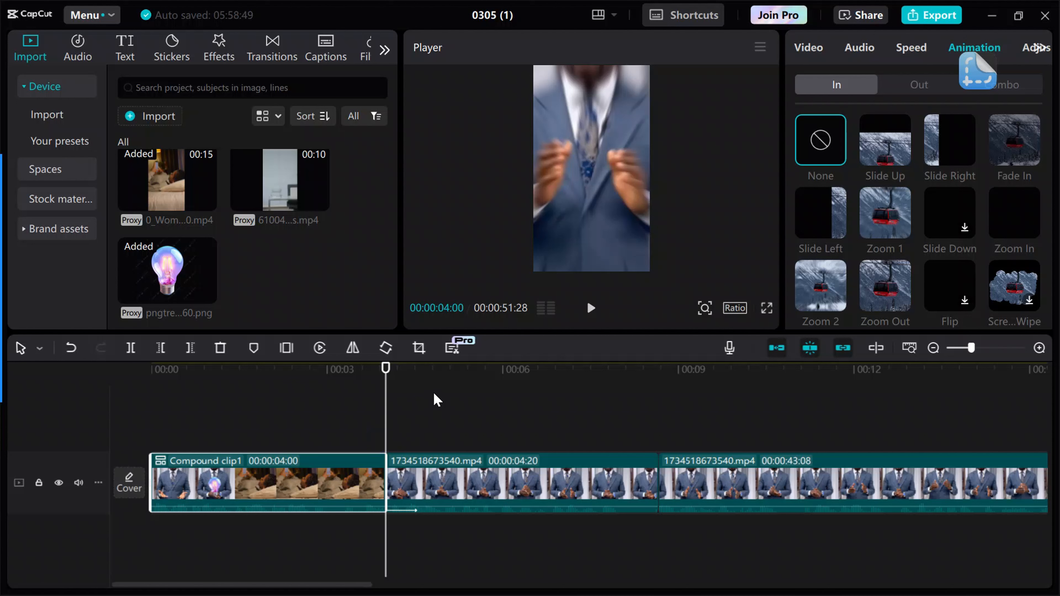
{"action": "left_click", "coordinate": [419, 400]}
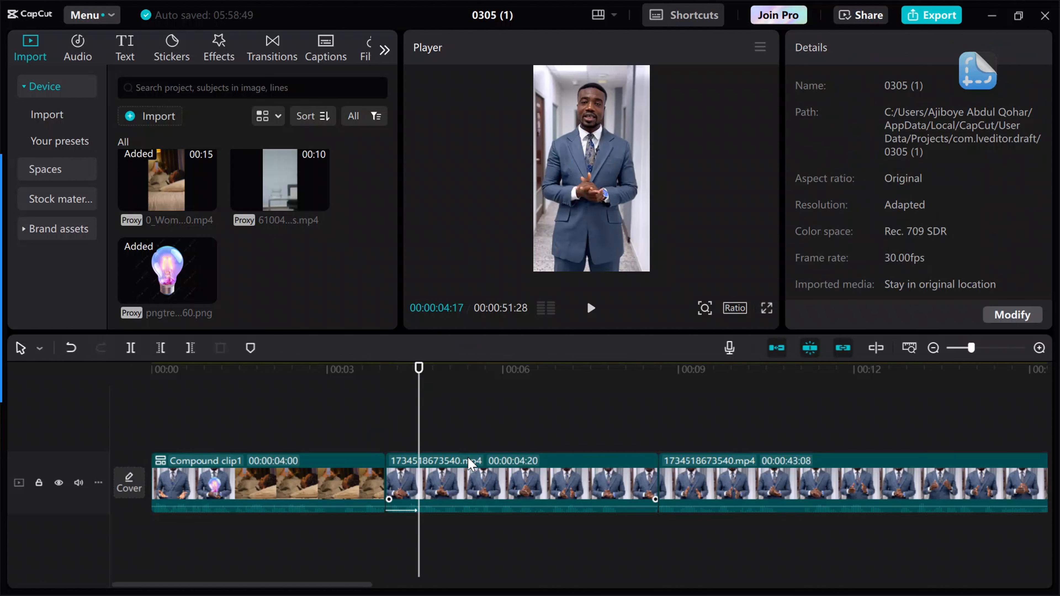
{"action": "left_click", "coordinate": [468, 474]}
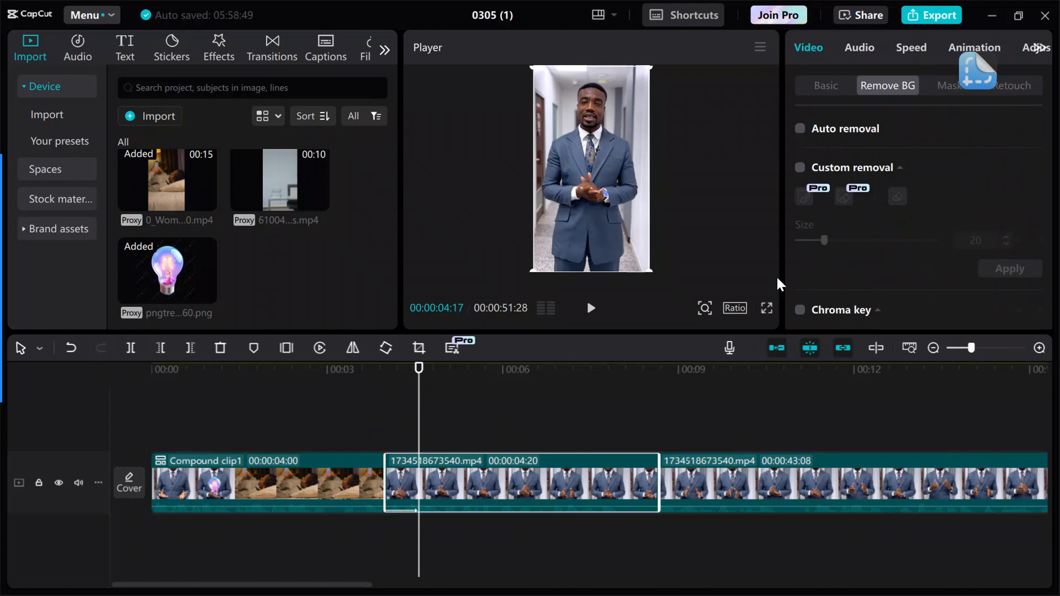